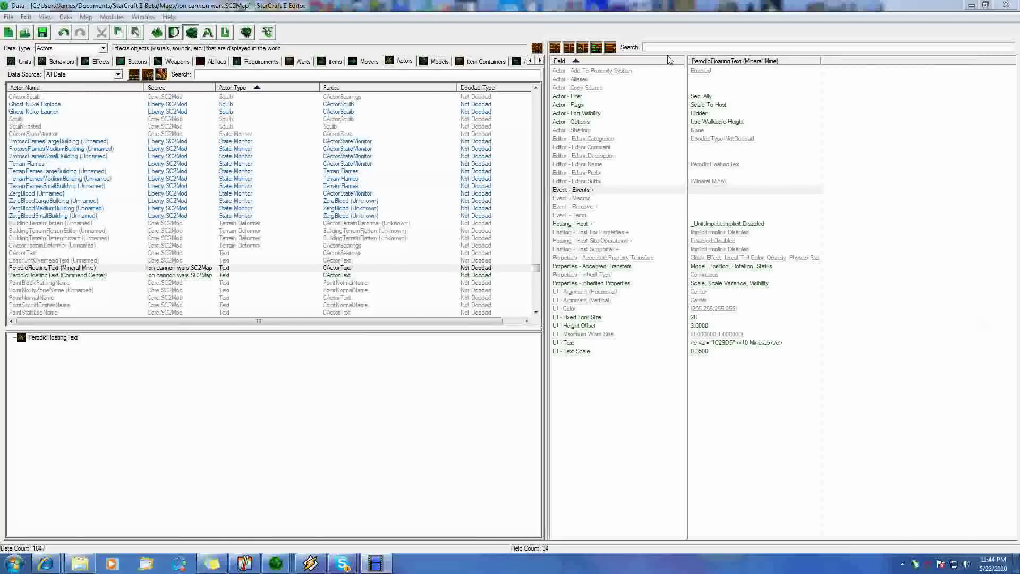
Select the Event - Events field of the PerodicRoatingText (Mineral Mine) text actor.
click(681, 22)
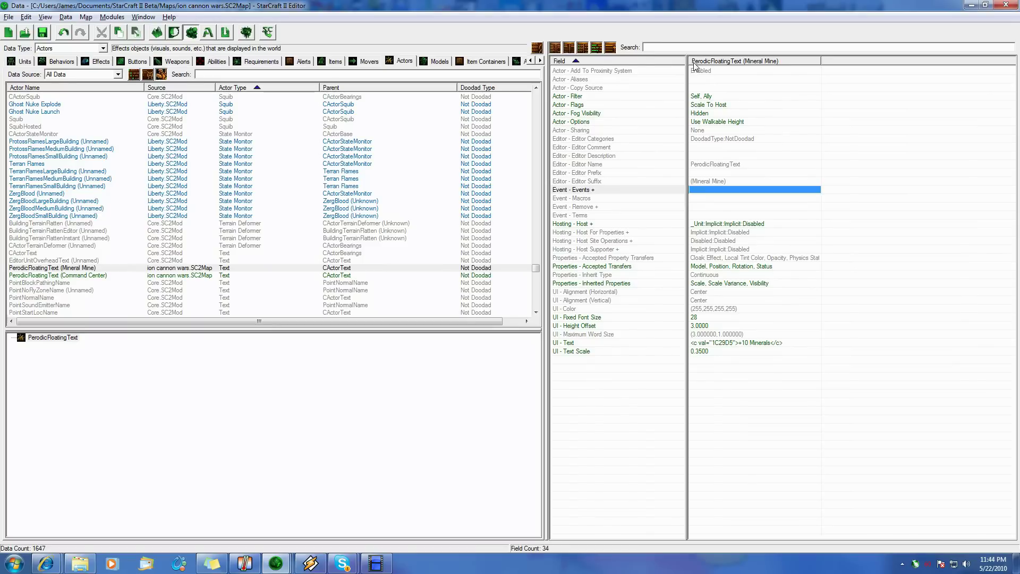
Open the actor's Events in Object Values and add a new ActionDamage event with ActionImpact.
double_click(698, 191)
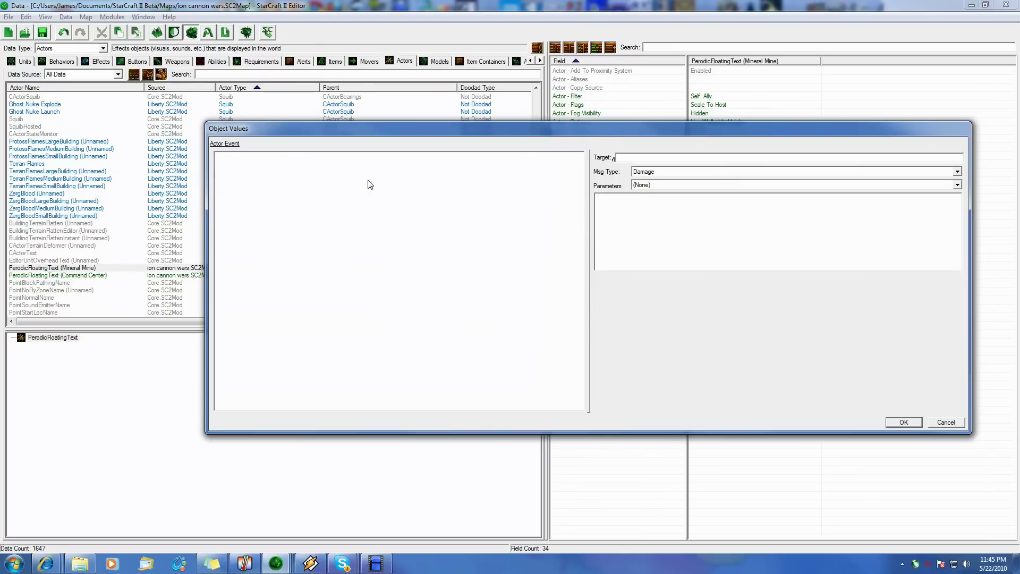
right_click(292, 201)
click(314, 207)
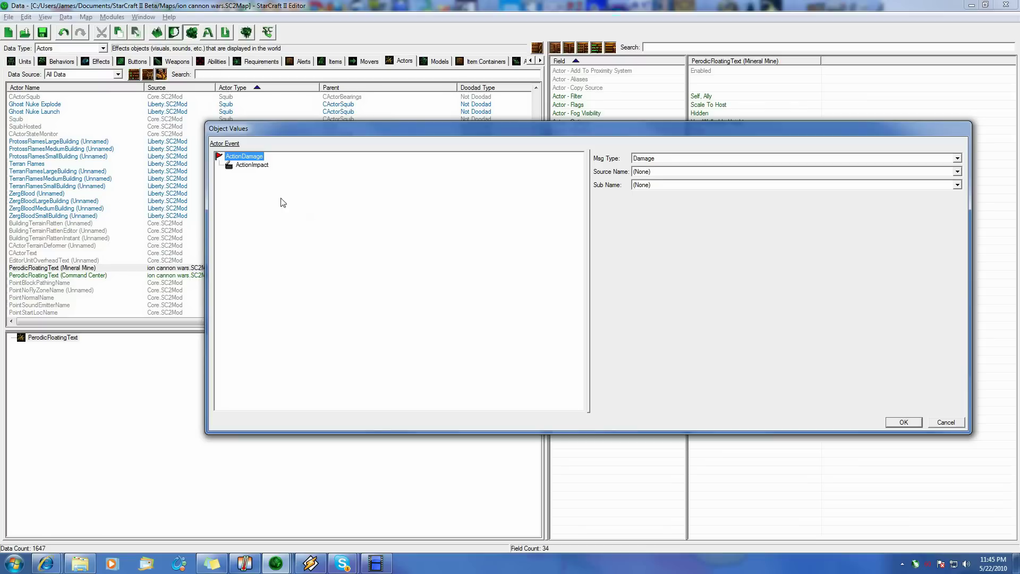
Set the new event to Msg Type Effect, Source Name Perodic Minerals, Sub Name Start.
click(678, 159)
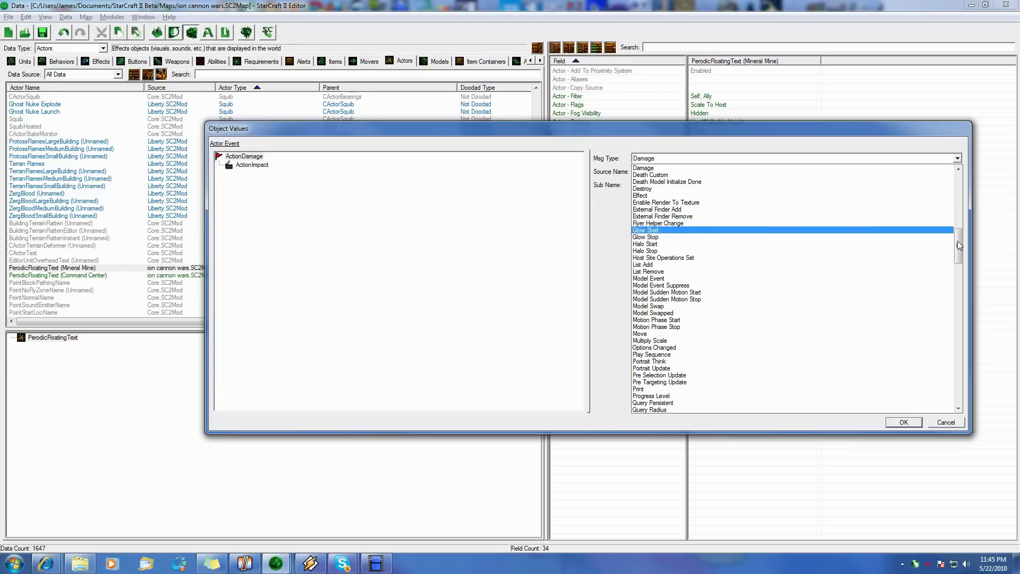
scroll(711, 294, up, 7)
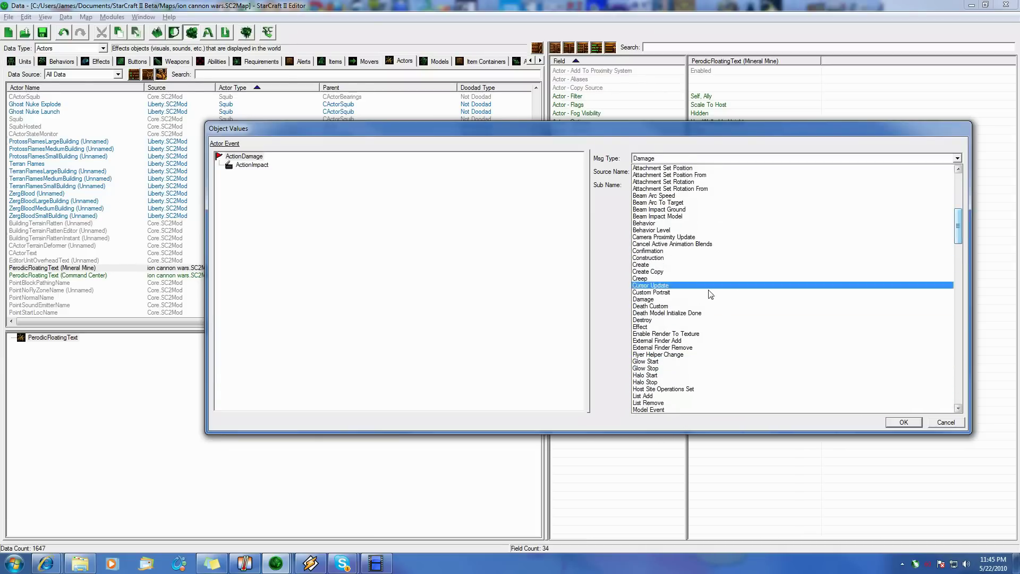
click(693, 327)
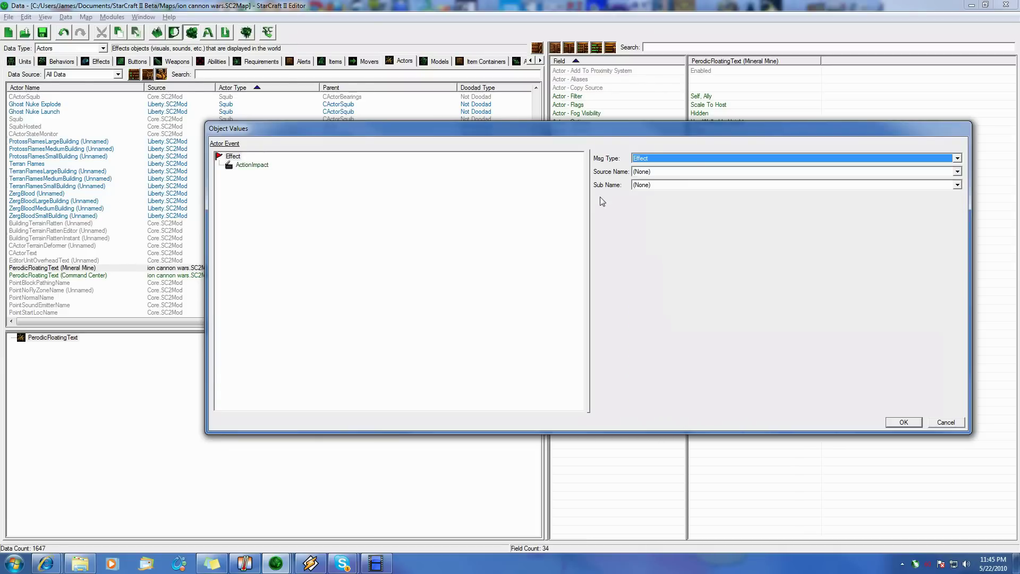
click(680, 171)
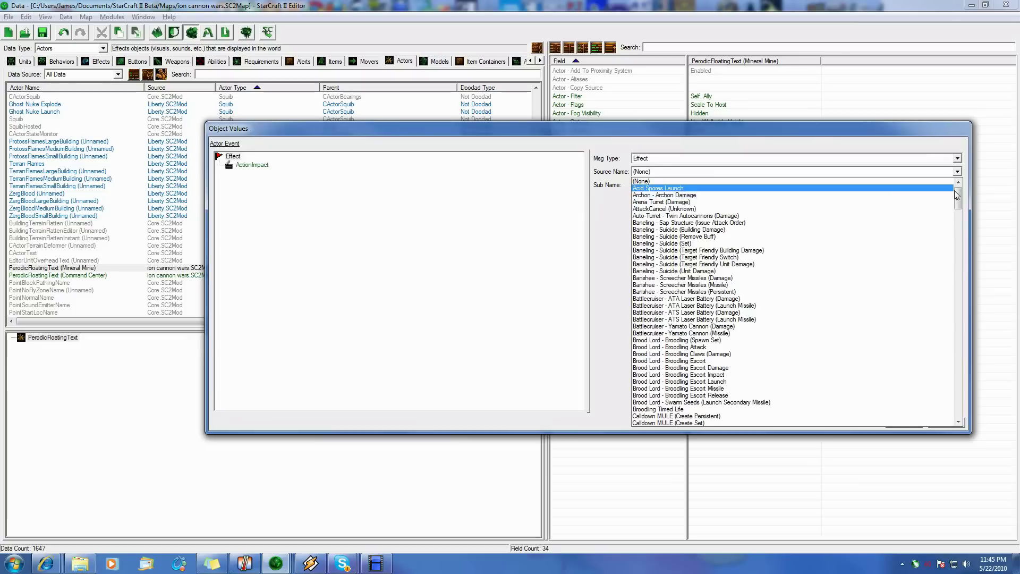
drag(956, 195, 943, 318)
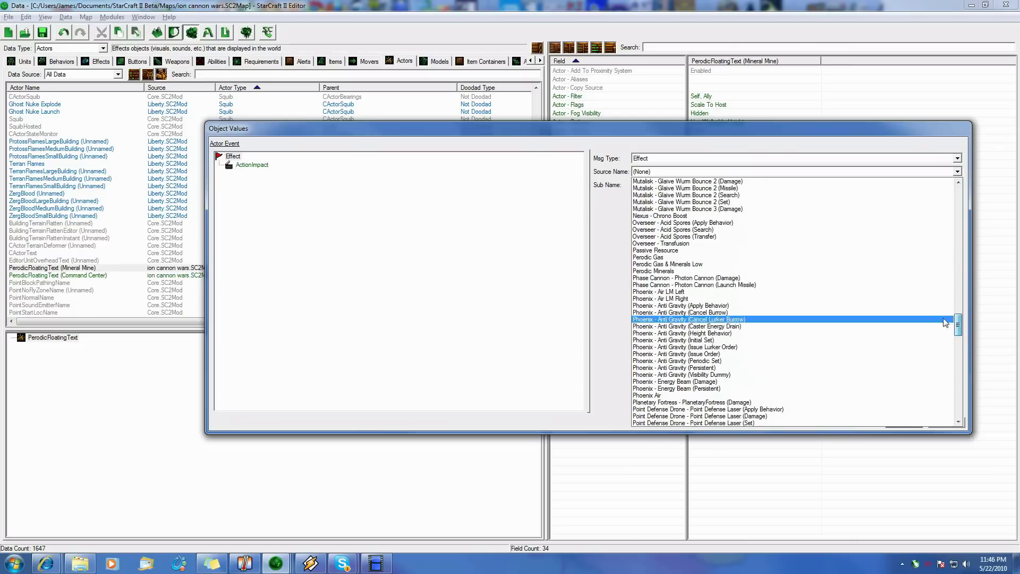
click(691, 270)
click(645, 185)
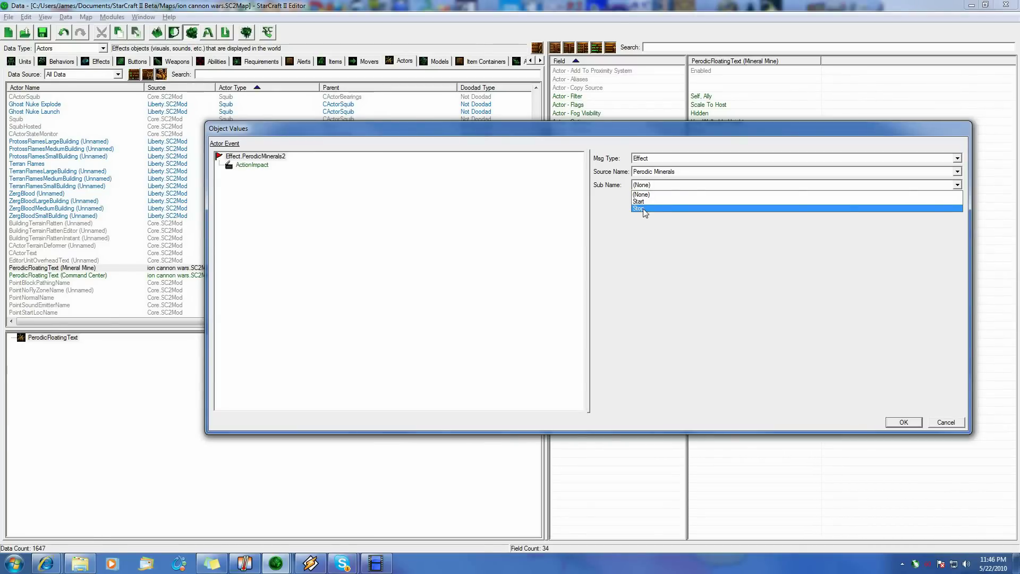
click(640, 201)
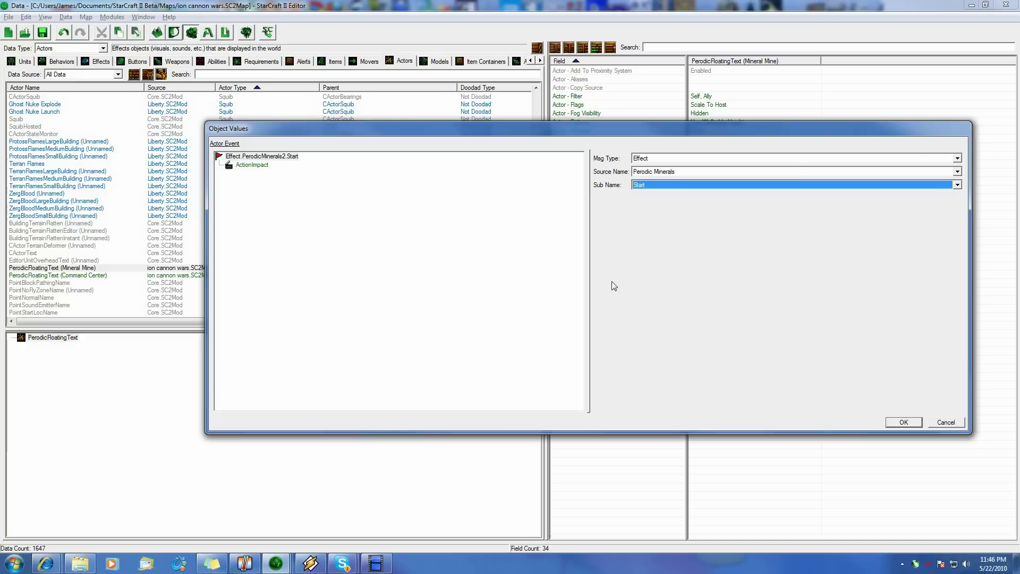
click(247, 165)
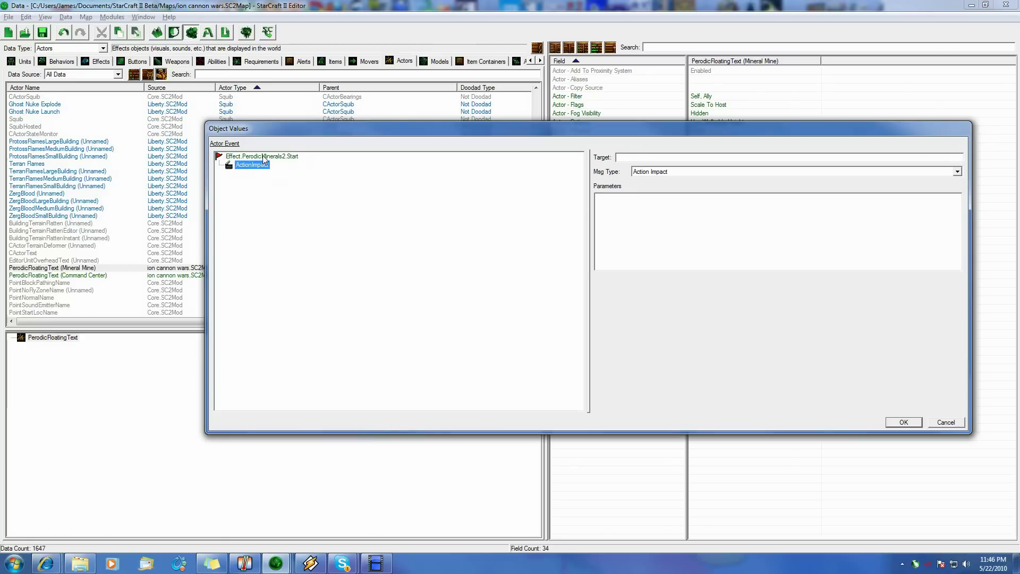
Change the start event's ActionImpact action to a Create message.
click(263, 157)
click(256, 165)
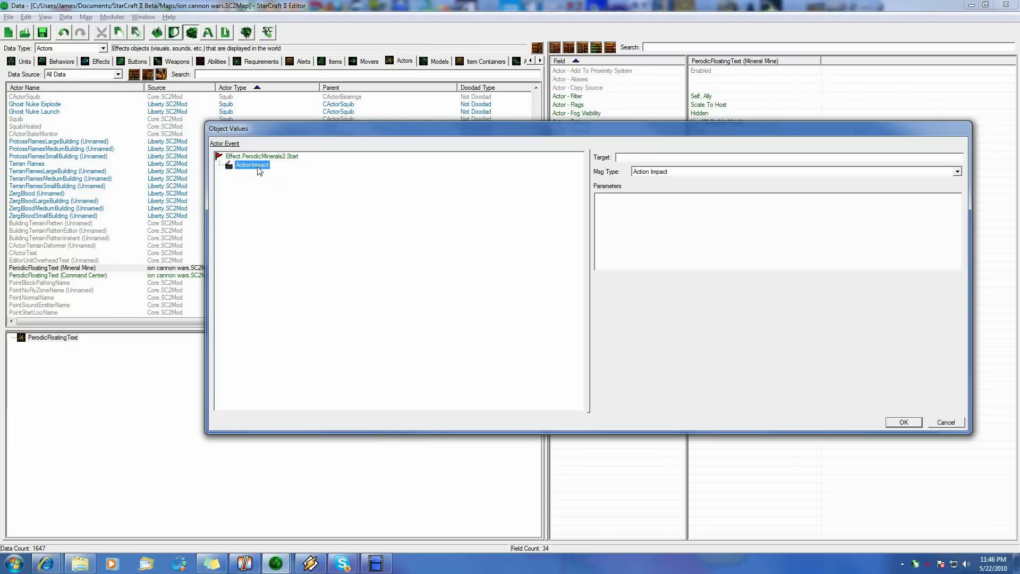
click(652, 171)
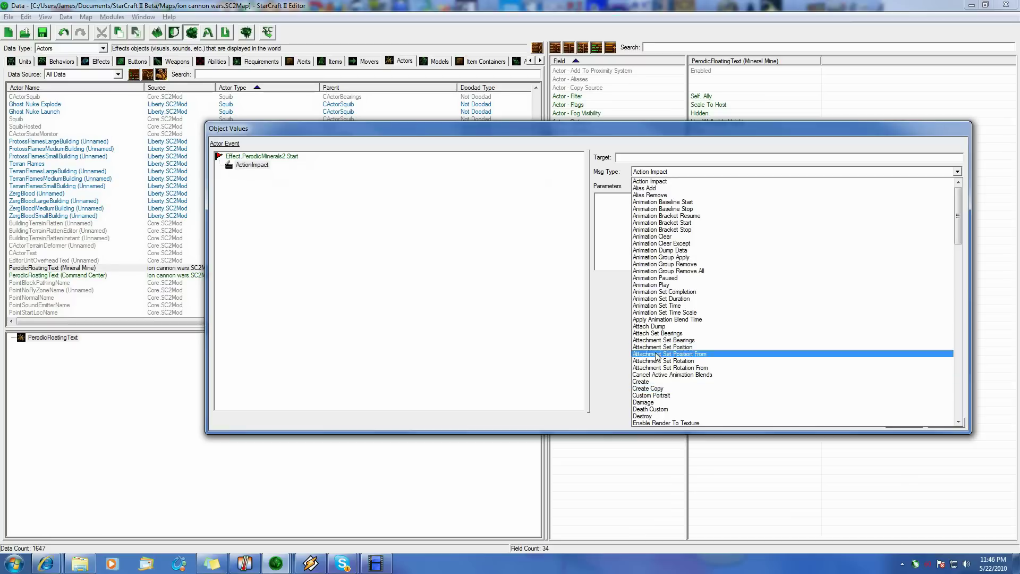
click(654, 382)
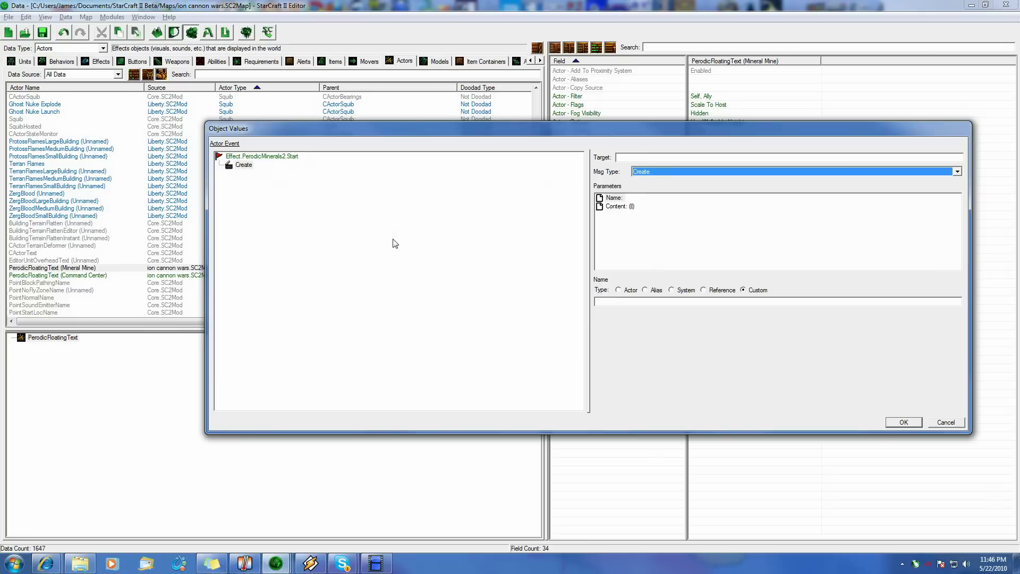
Add a second event below the Perodic Minerals start event and select it.
click(256, 157)
right_click(255, 158)
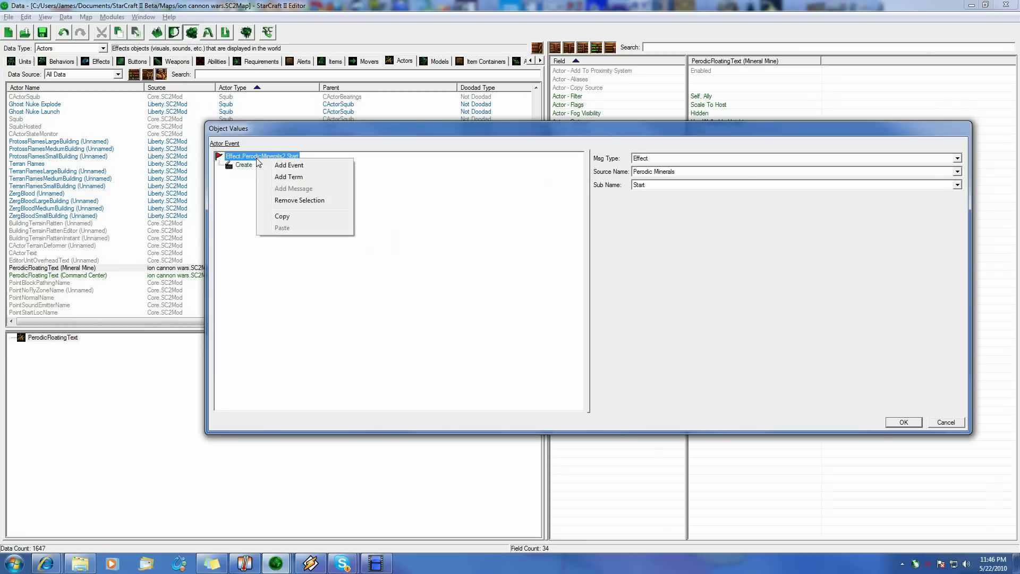
click(295, 166)
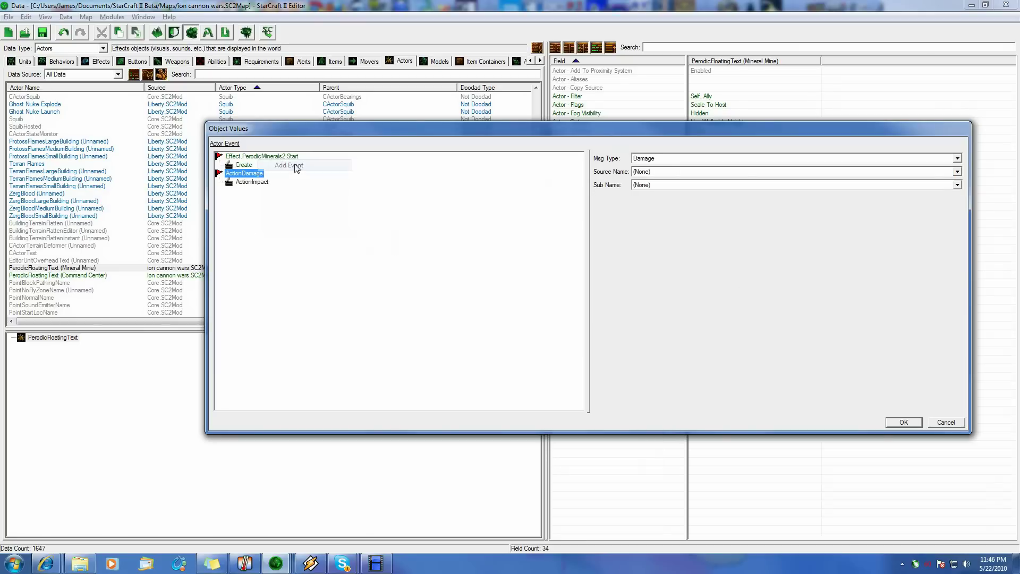
click(240, 164)
right_click(240, 164)
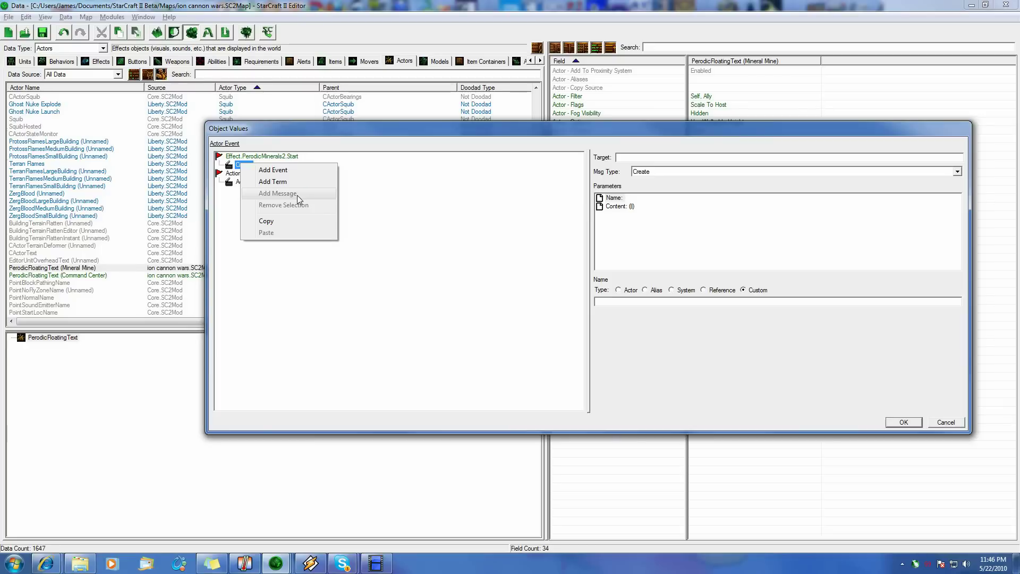
click(235, 160)
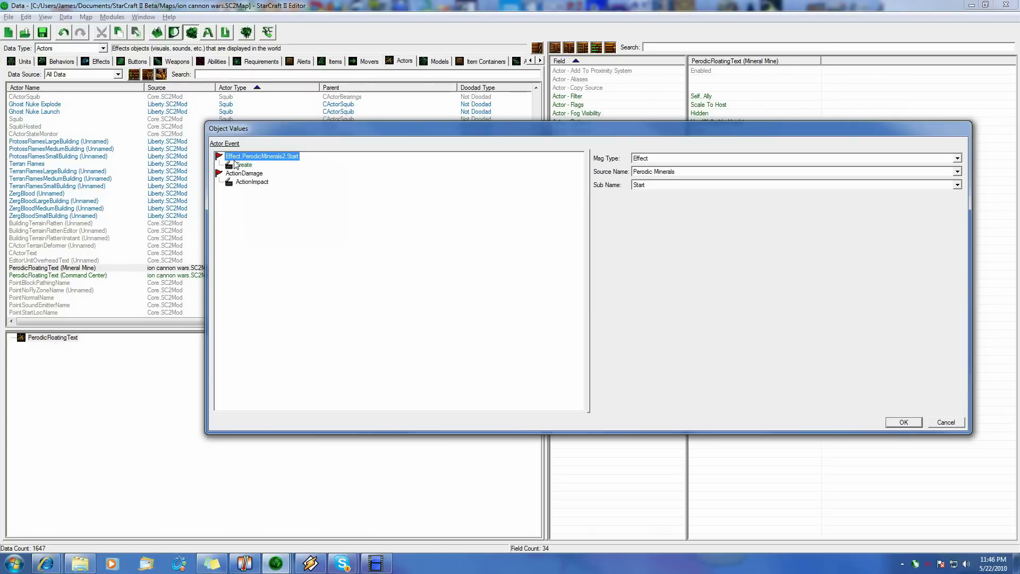
click(237, 164)
click(253, 182)
click(253, 175)
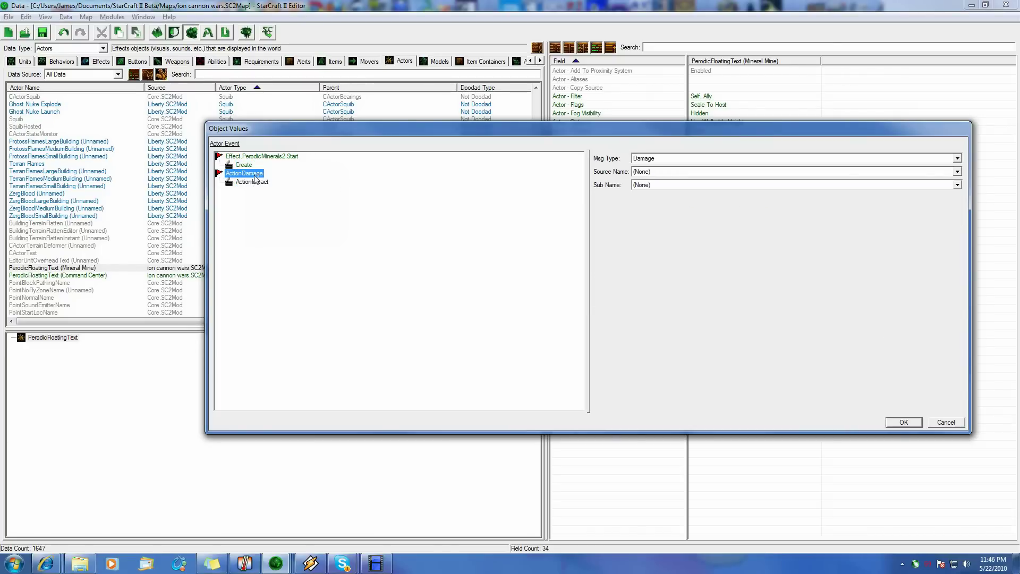
Set the second event to Msg Type Effect, source Perodic Minerals, sub name Start.
click(708, 158)
click(732, 203)
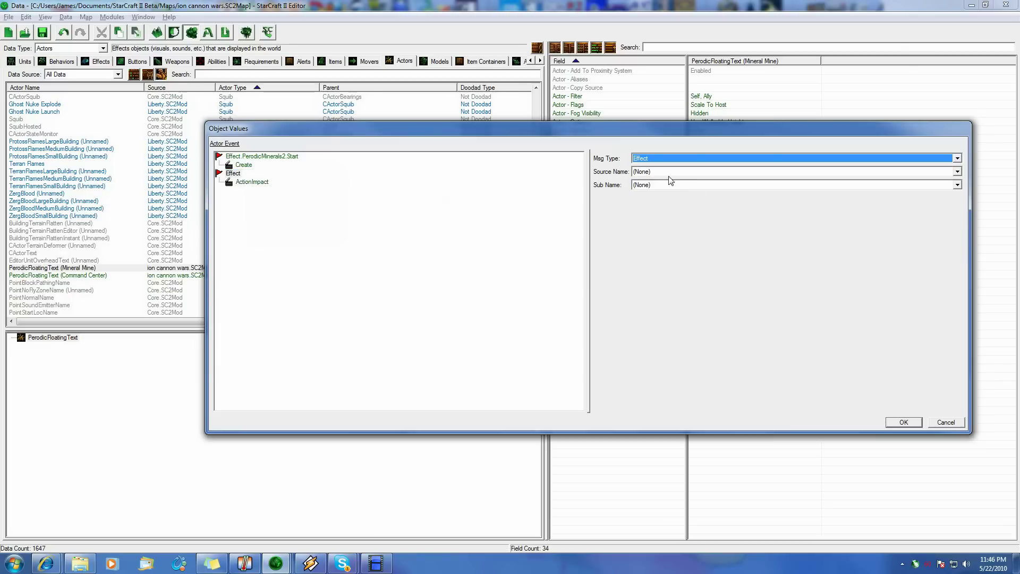
click(669, 173)
drag(958, 197, 888, 330)
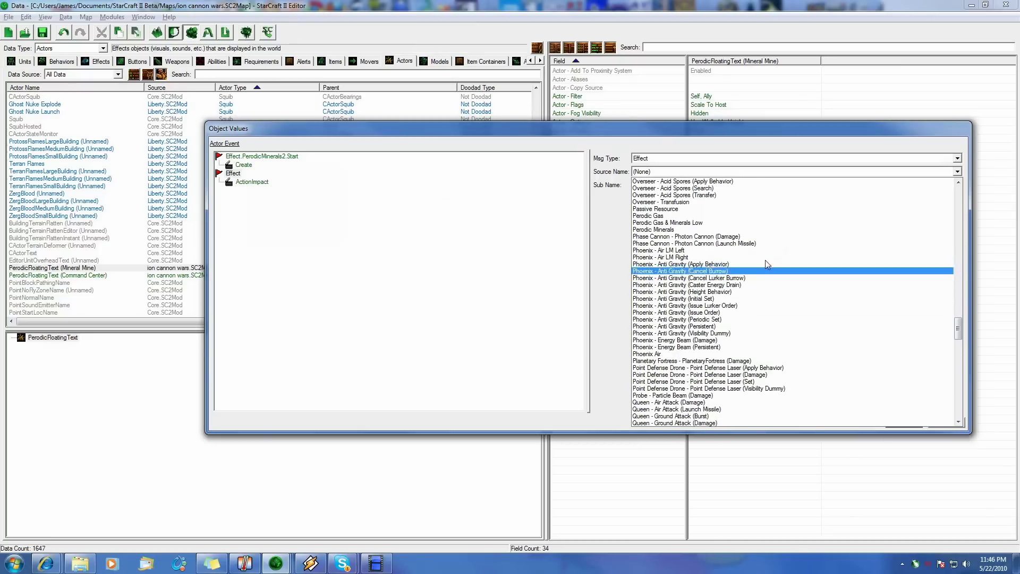
click(717, 229)
click(656, 186)
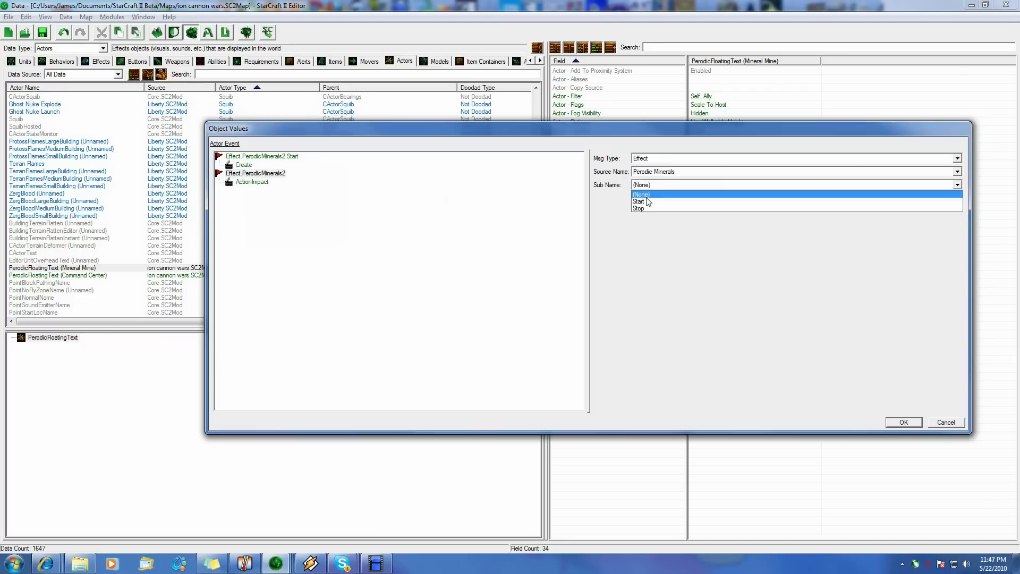
click(651, 199)
Change its action to Timer Set with Duration Base 0.2 and Name Delay.
click(261, 182)
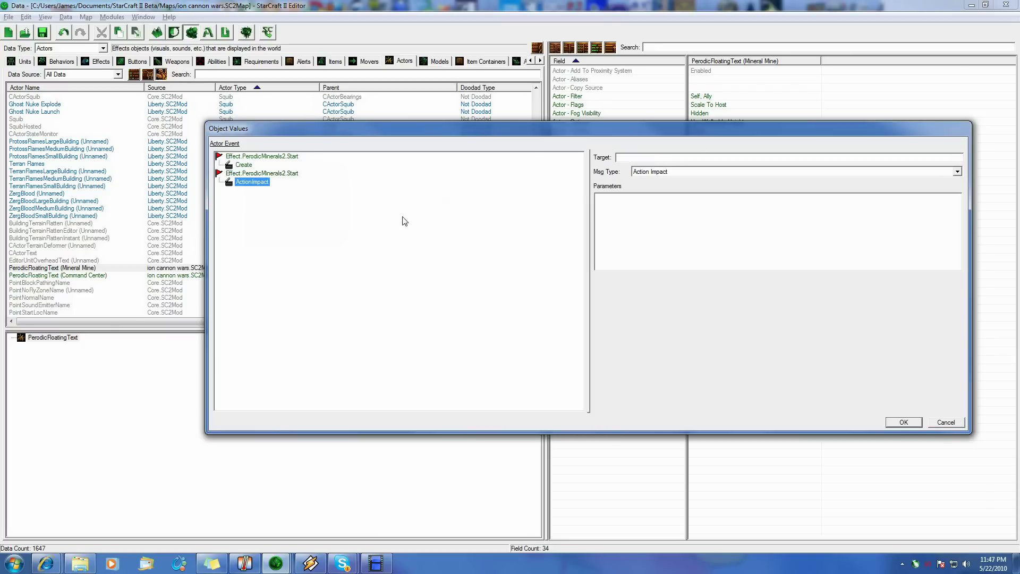
click(665, 173)
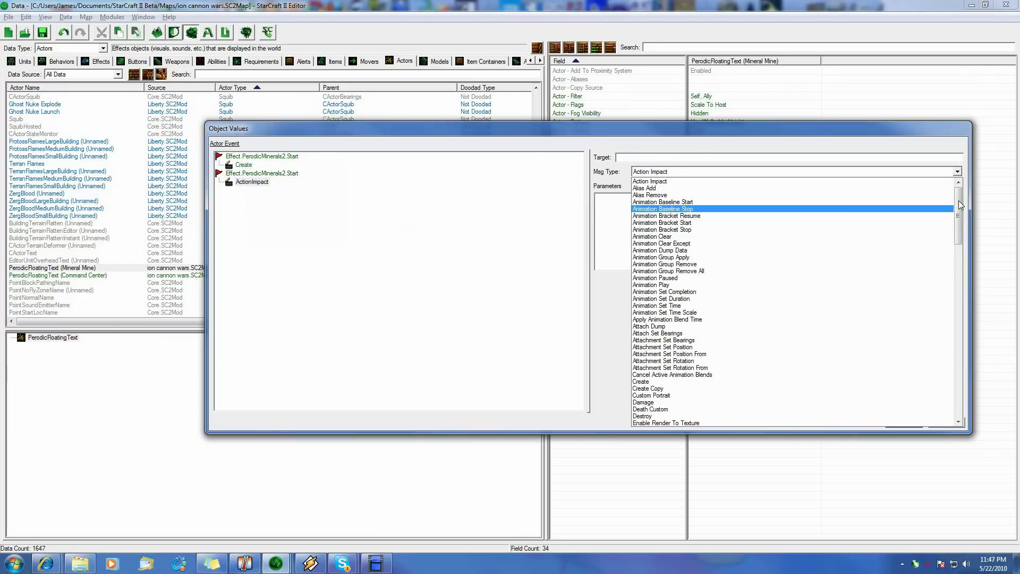
drag(959, 213, 955, 375)
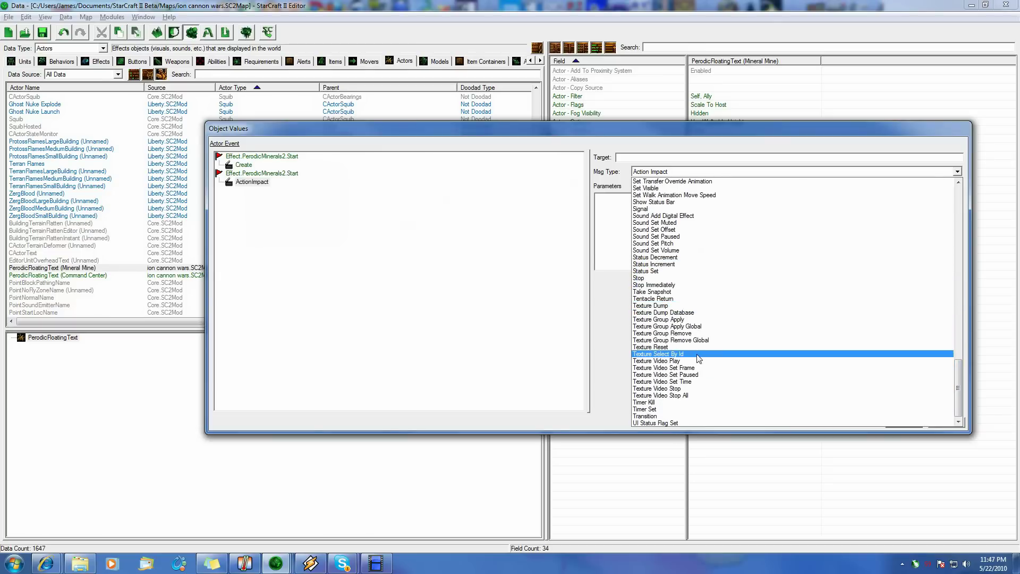
click(734, 416)
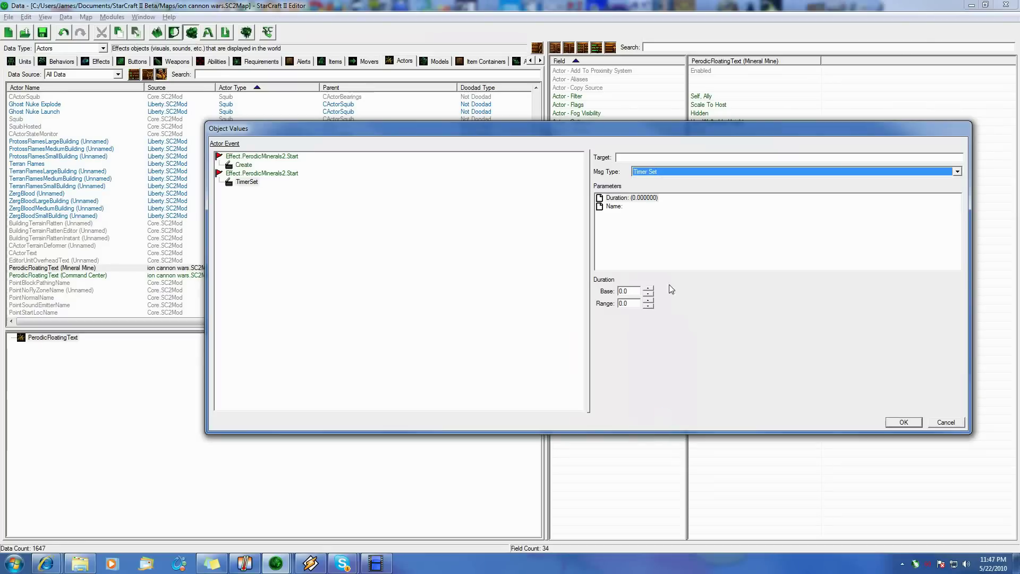
click(630, 198)
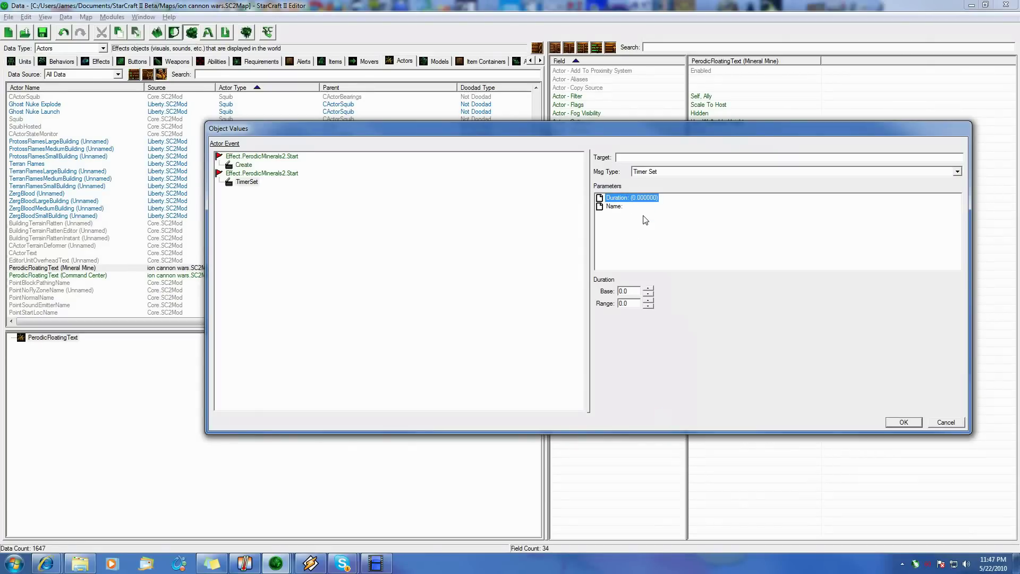
click(635, 291)
key(BackSpace)
text(2)
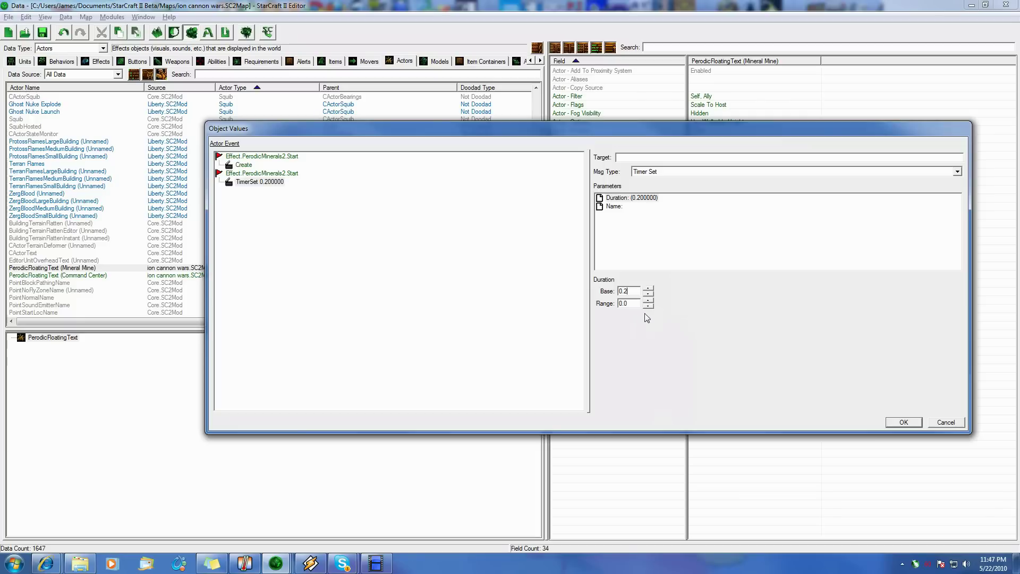
click(614, 206)
click(623, 302)
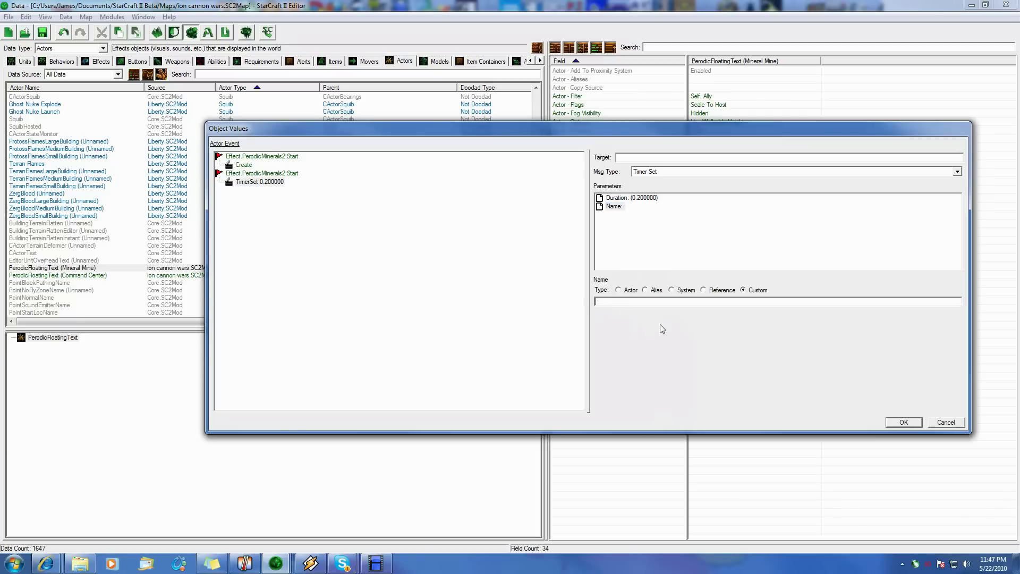
text(Delay1)
Review the second event's trigger and timer action, then select the first event.
click(243, 174)
click(247, 182)
click(259, 174)
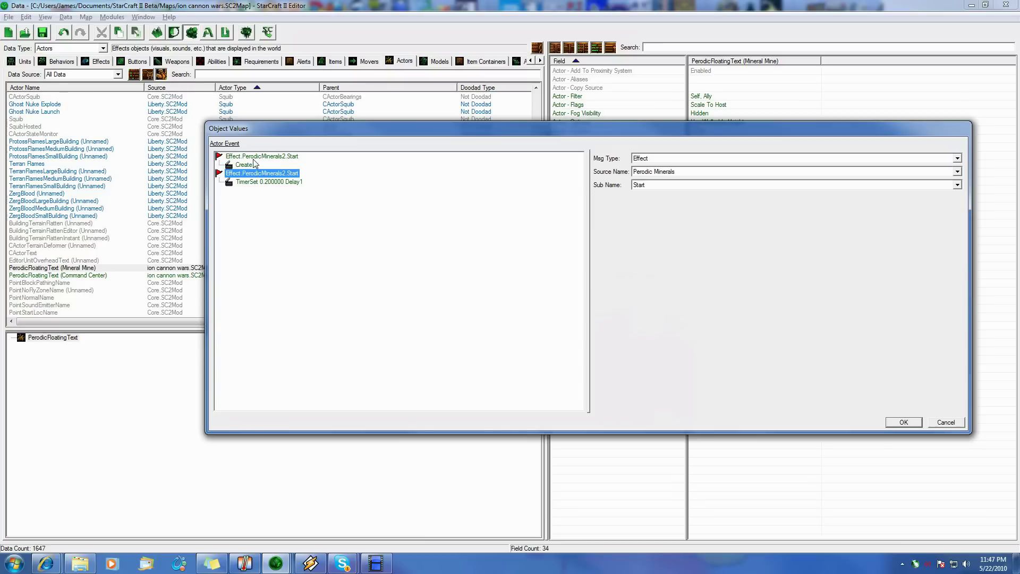
click(254, 158)
Add a third event and set its Msg Type to Timer Expired.
click(254, 175)
right_click(245, 177)
click(285, 185)
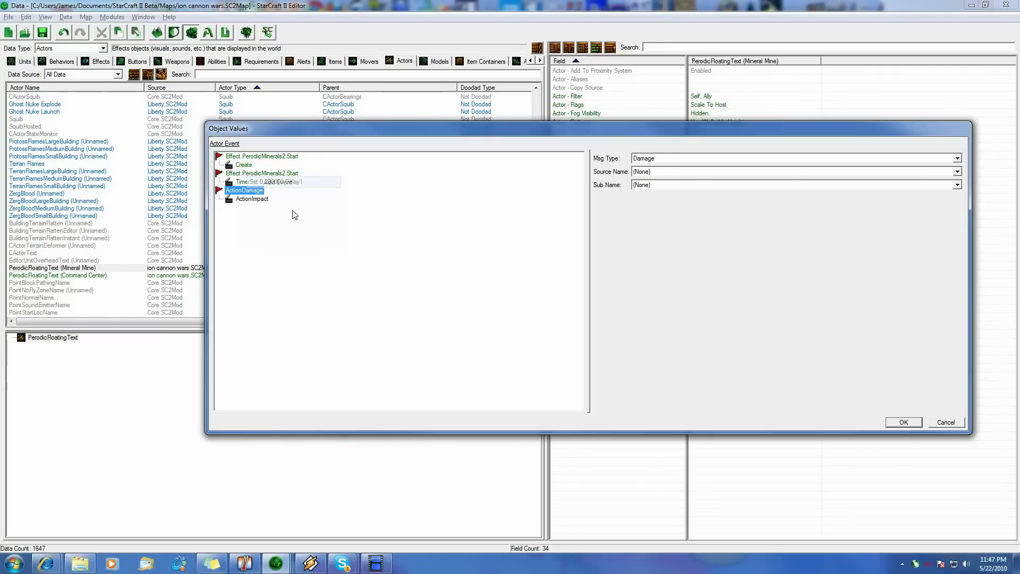
click(957, 158)
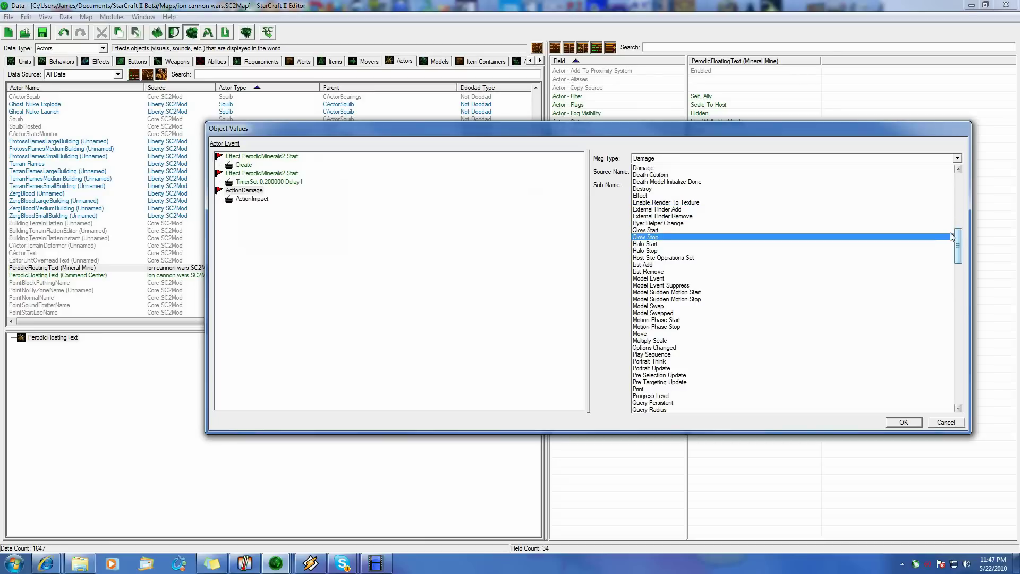
drag(960, 244, 960, 384)
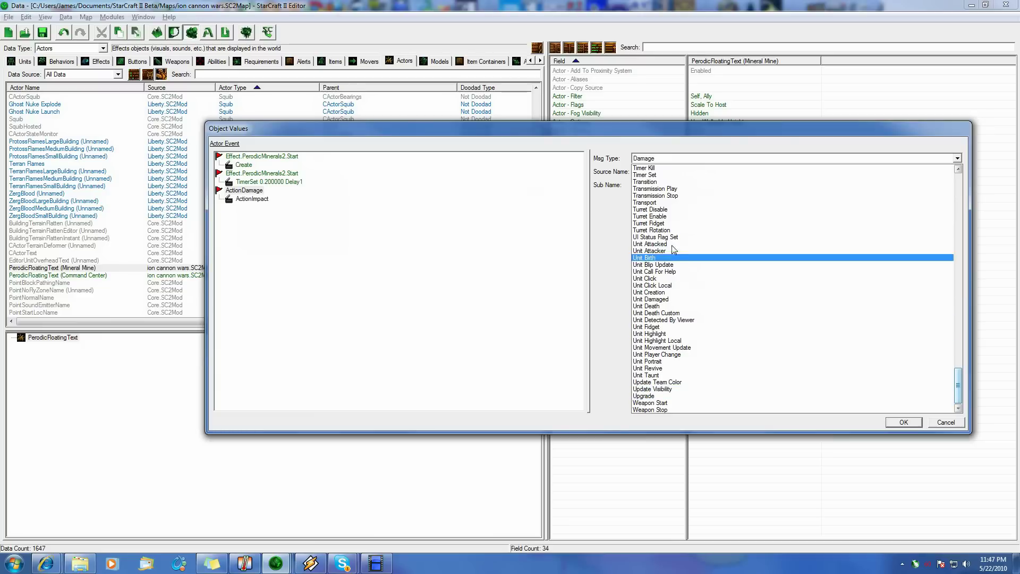
scroll(656, 173, up, 1)
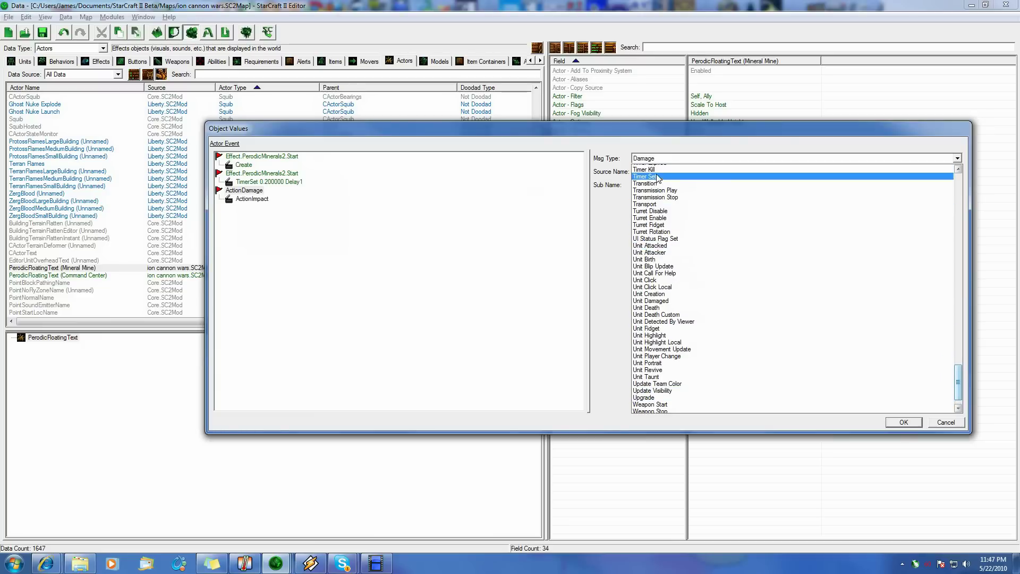
click(657, 182)
Set the Timer Expired event's Source Name to PerodicRoatingText (Mineral Mine).
click(640, 171)
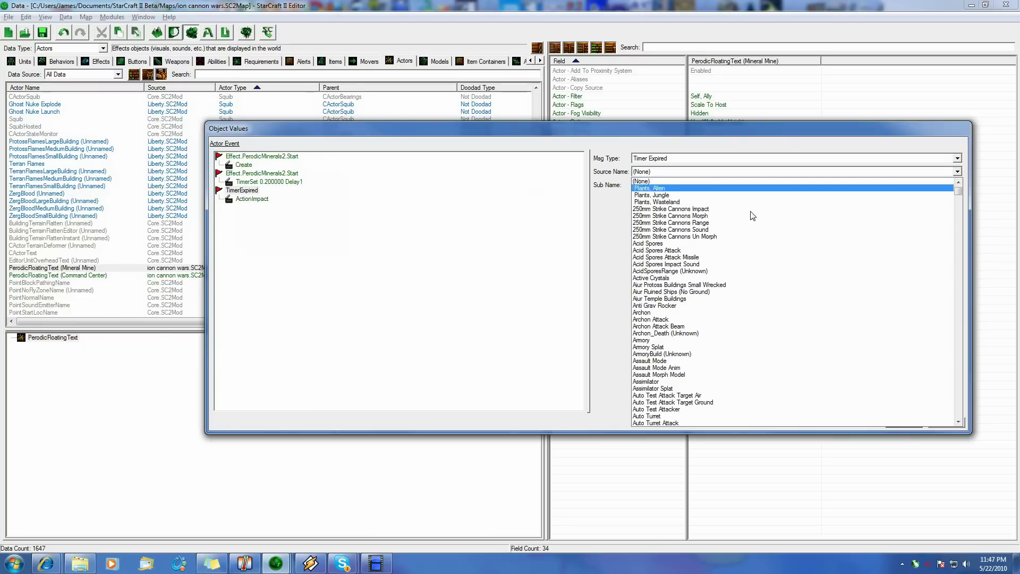
drag(957, 194, 950, 314)
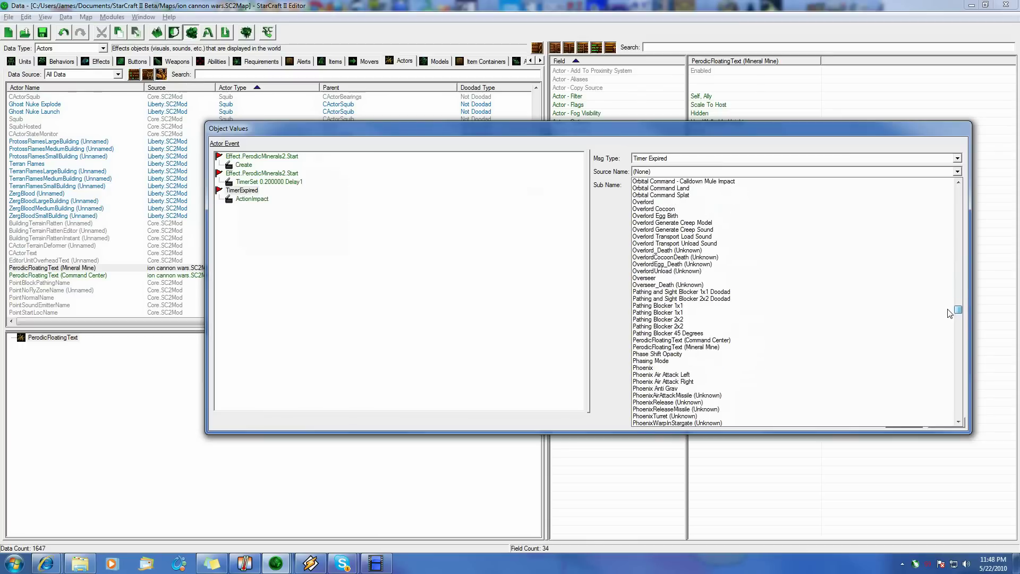
click(719, 348)
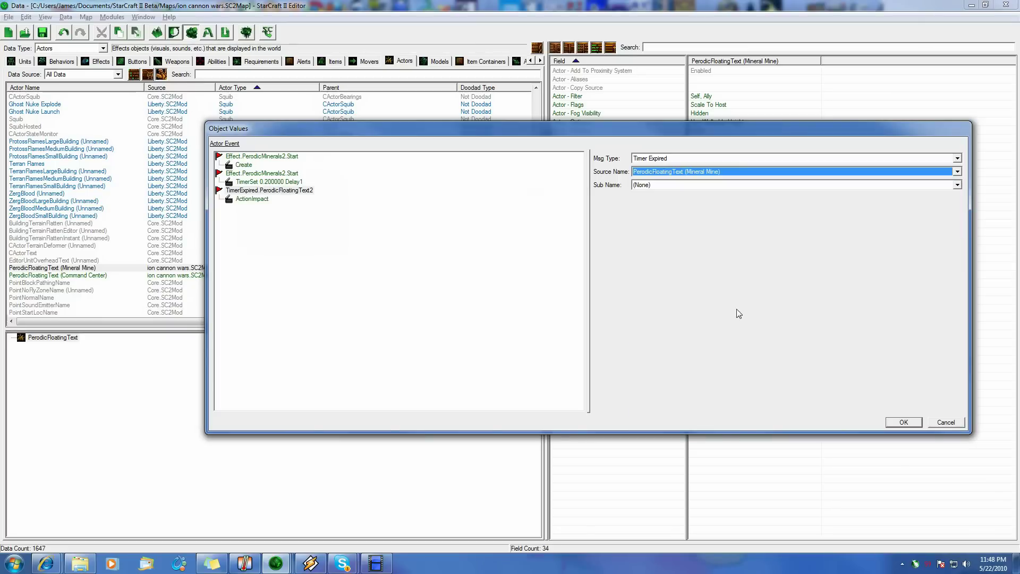
click(675, 186)
click(675, 173)
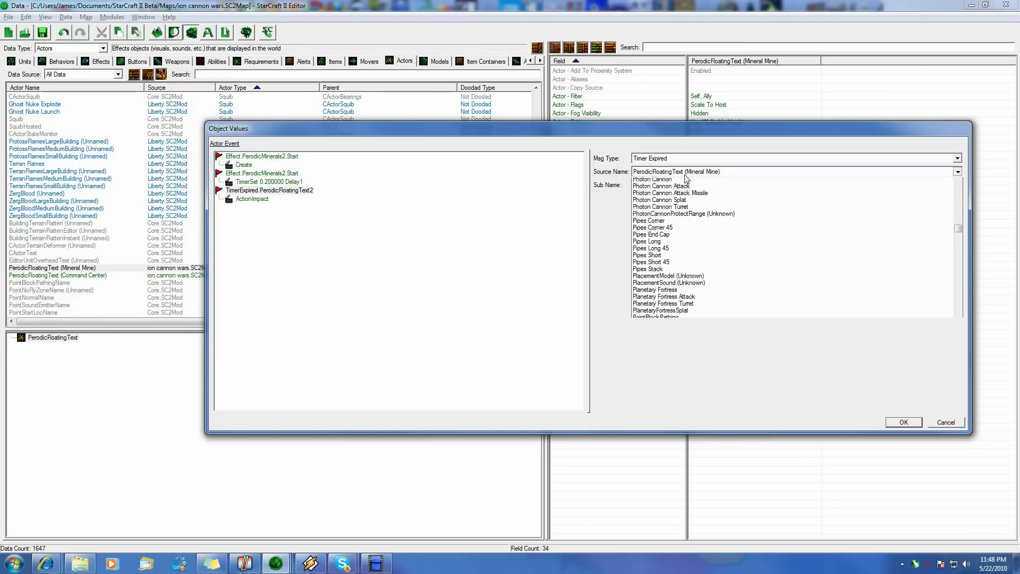
click(684, 174)
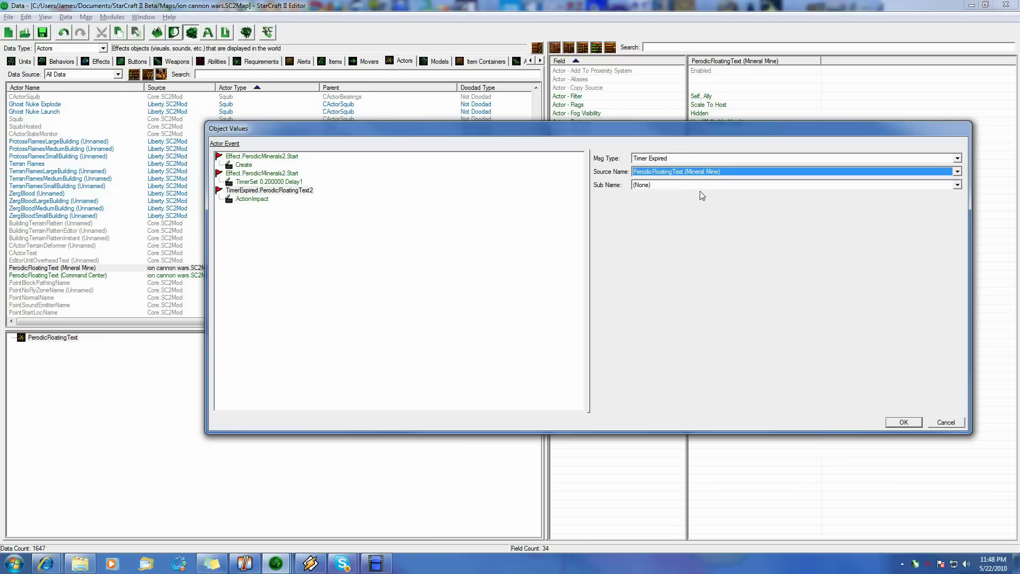
click(665, 185)
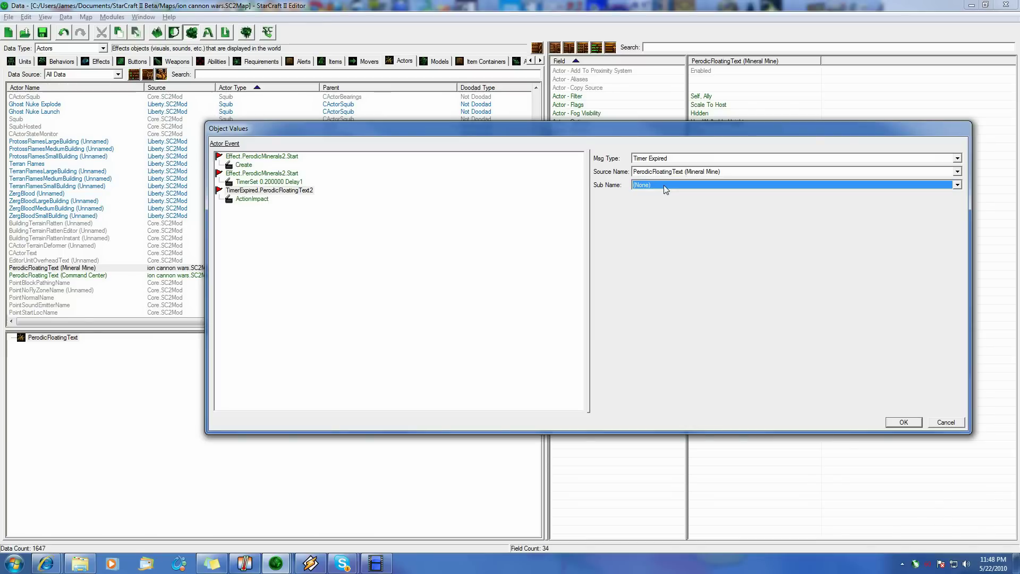
click(252, 200)
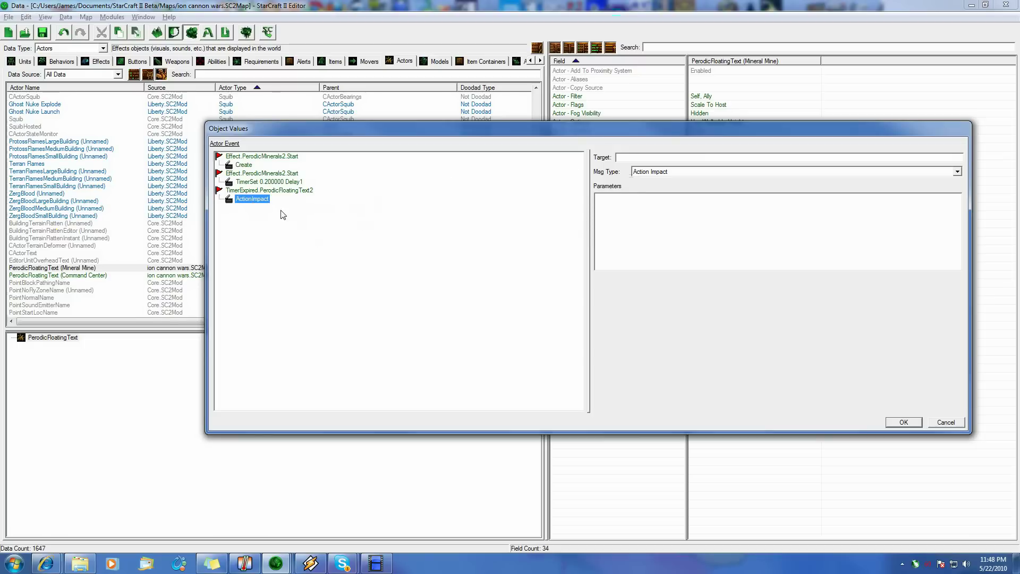
key(Up)
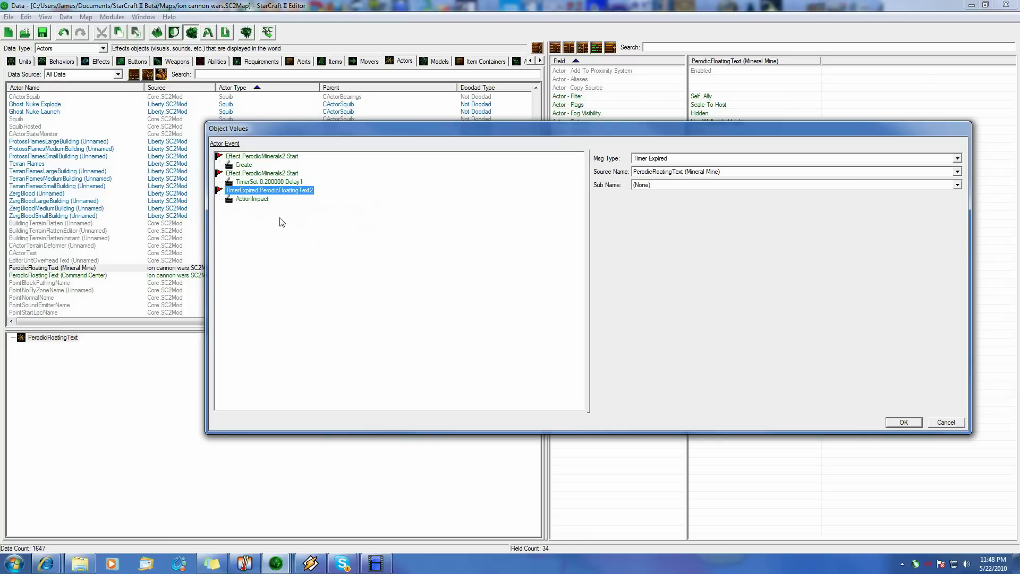
click(715, 183)
click(715, 183)
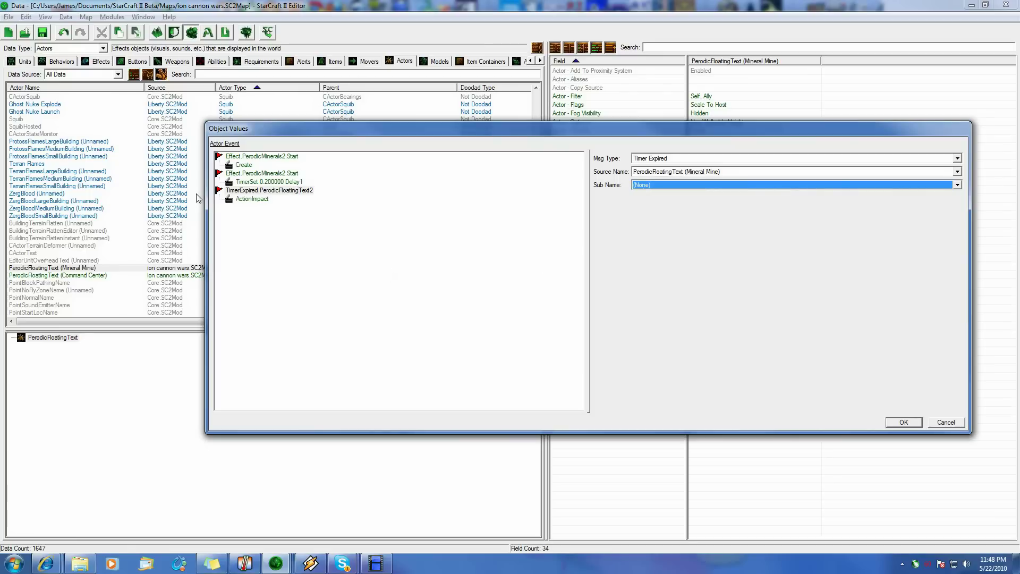
click(235, 190)
Add a TimerName term named Delay1 to the Timer Expired event.
right_click(234, 190)
click(263, 209)
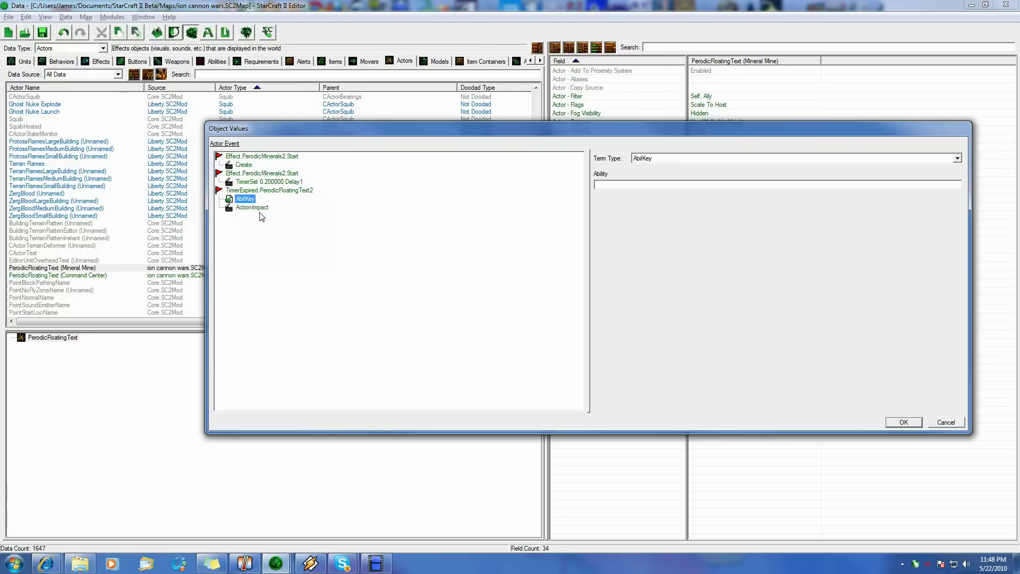
click(706, 157)
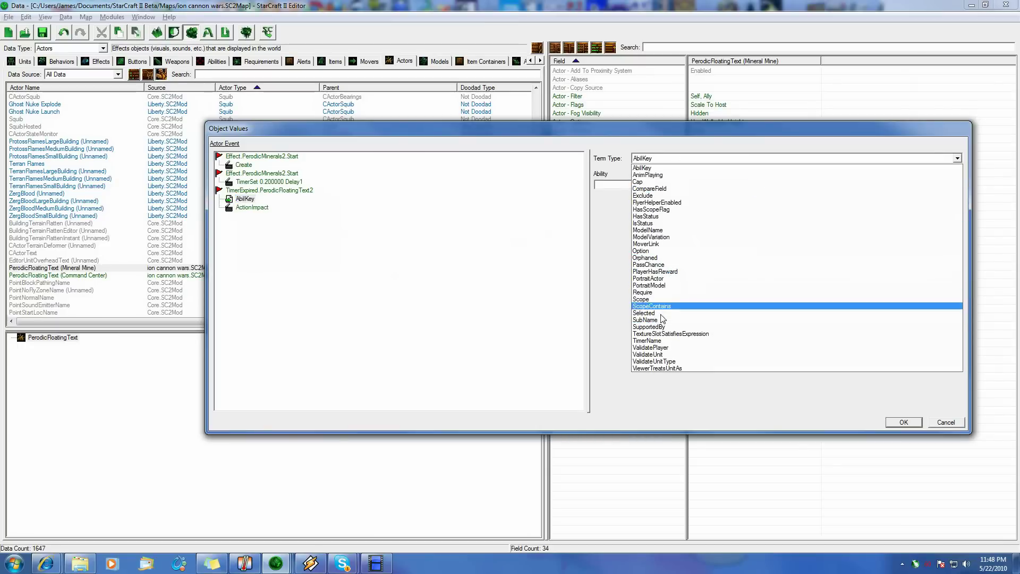
click(665, 340)
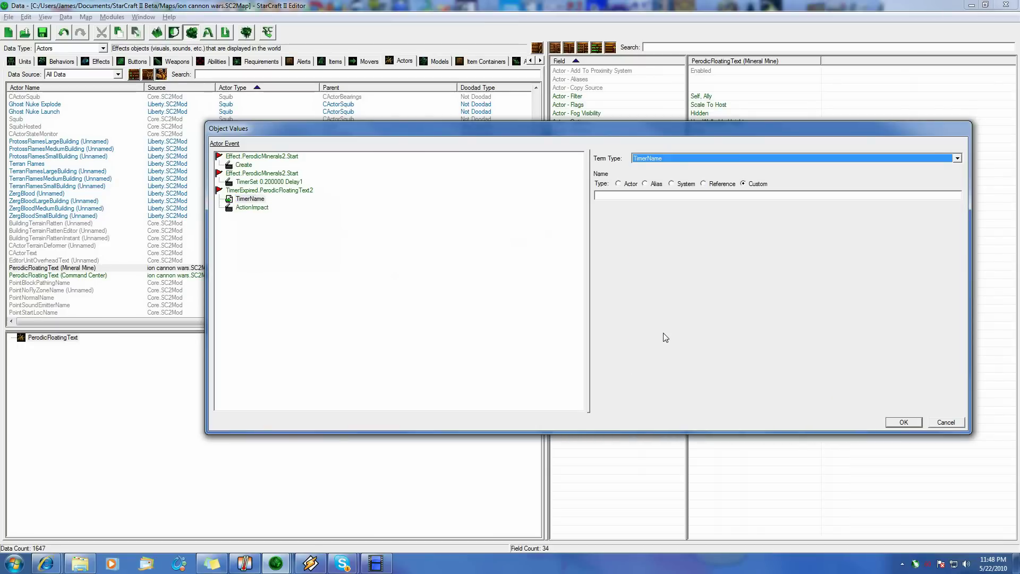
click(632, 196)
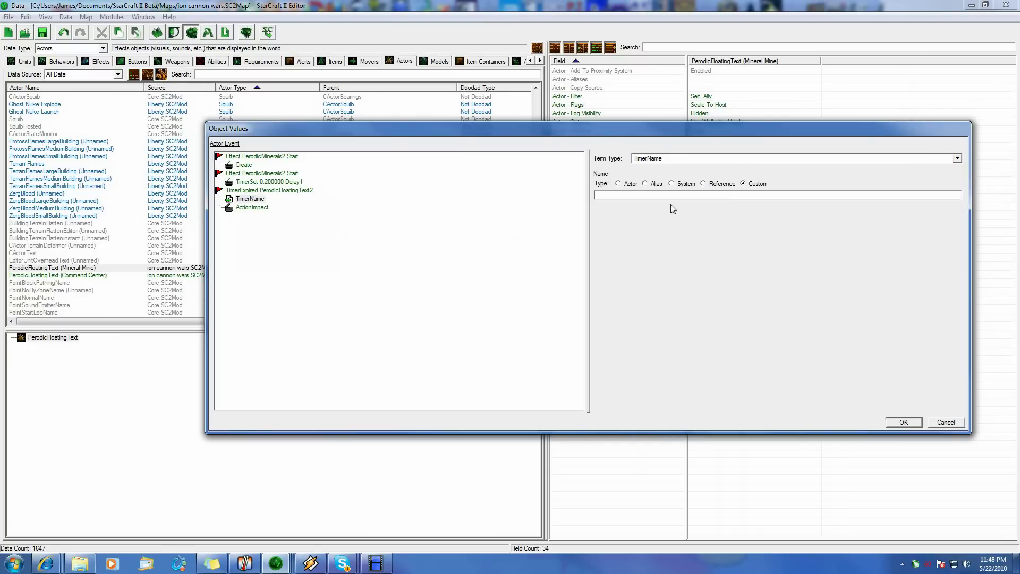
text(Delay1)
click(270, 191)
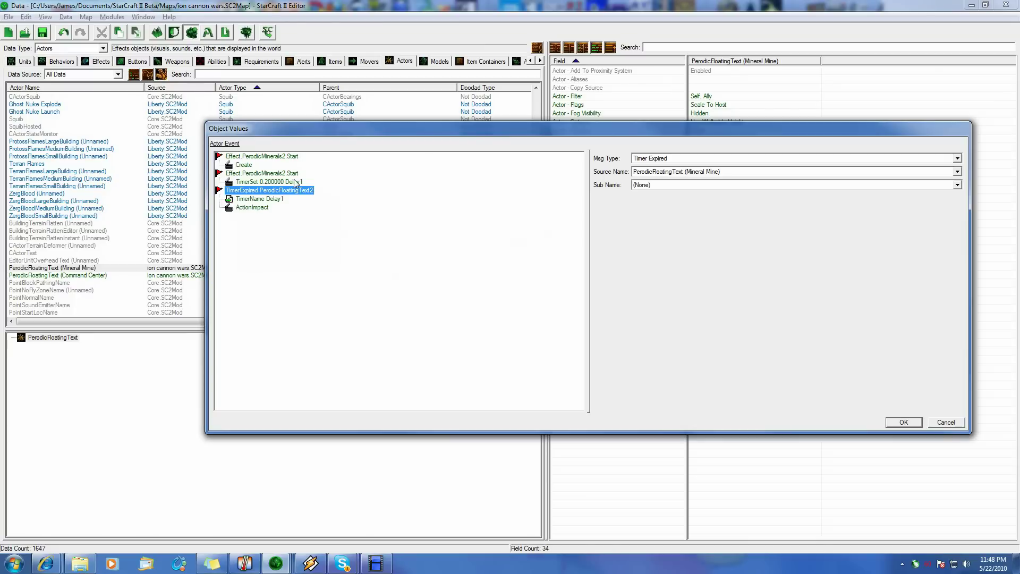
Select the ActionImpact action and try Set Position (Height) as its message type.
click(265, 198)
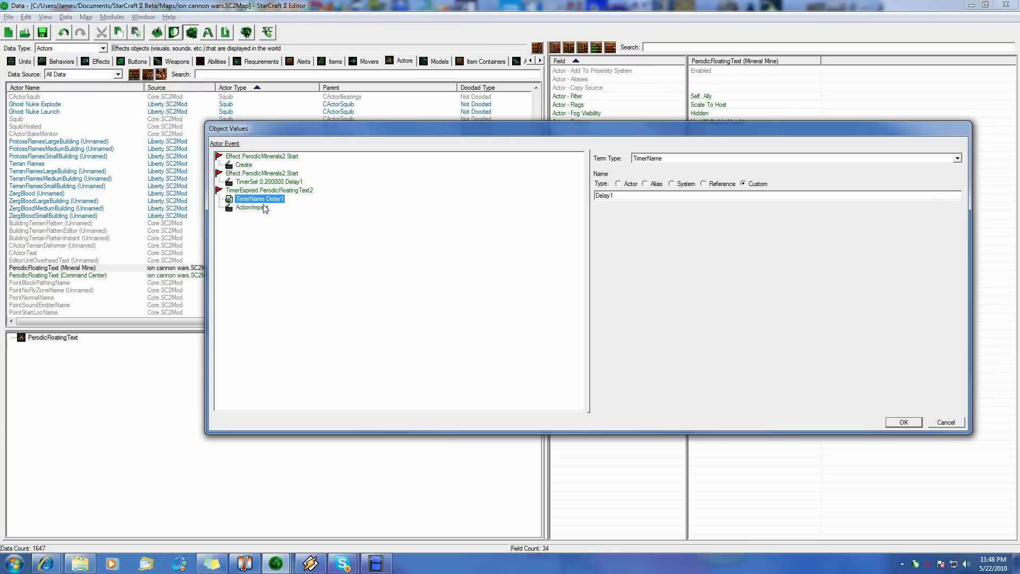
click(260, 209)
click(690, 173)
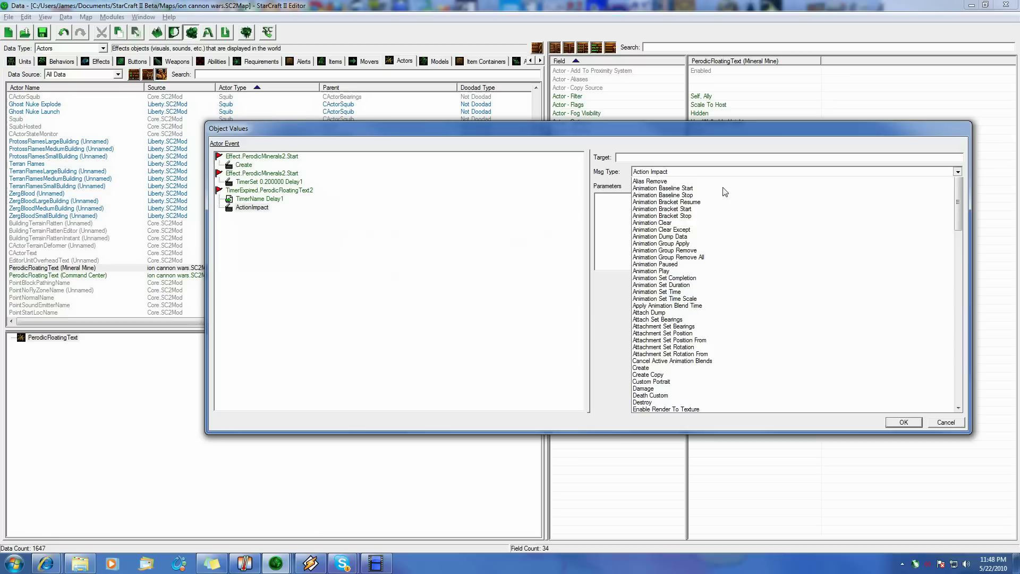
drag(962, 227, 949, 334)
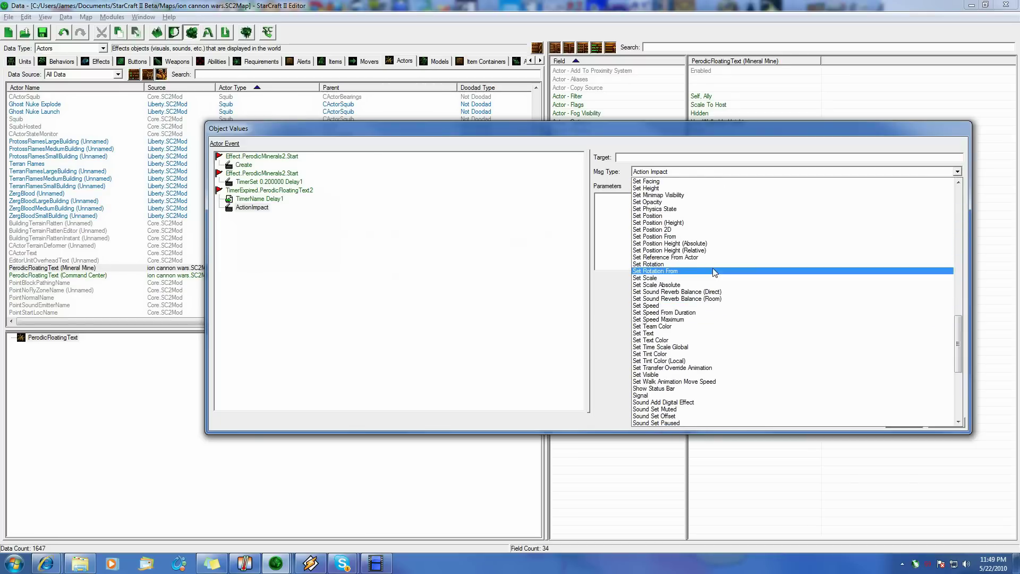
click(702, 251)
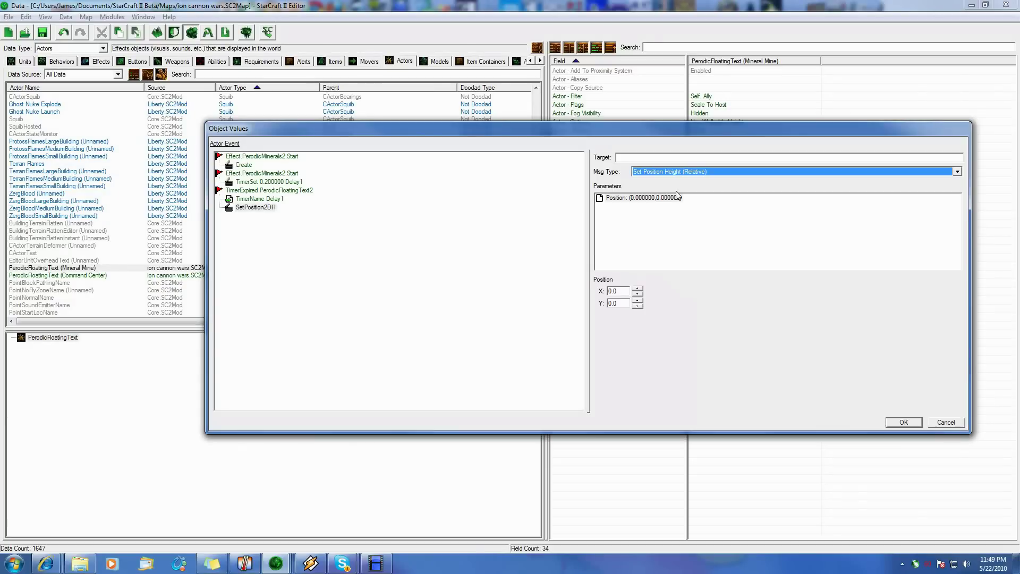
click(678, 172)
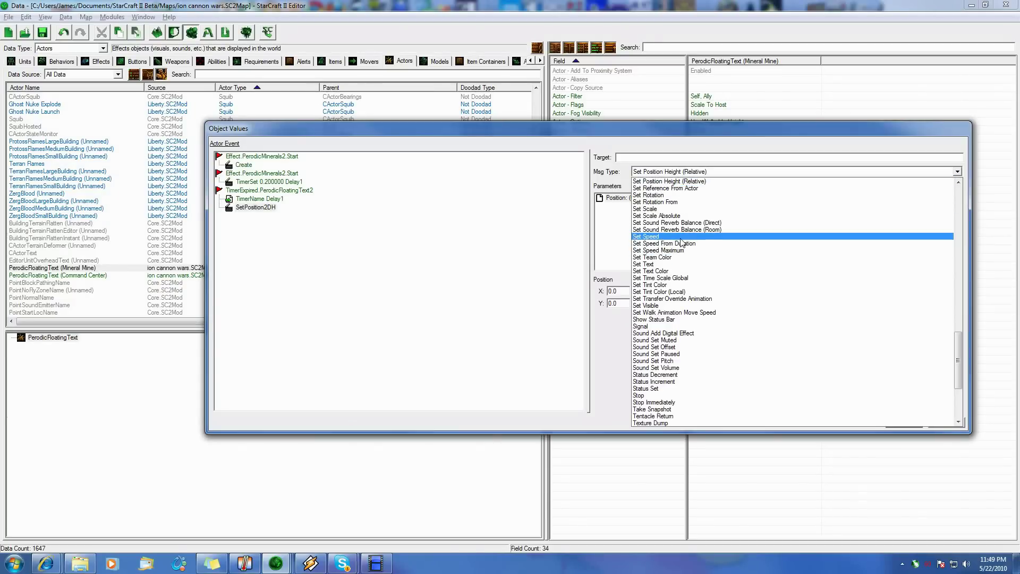
scroll(682, 266, up, 3)
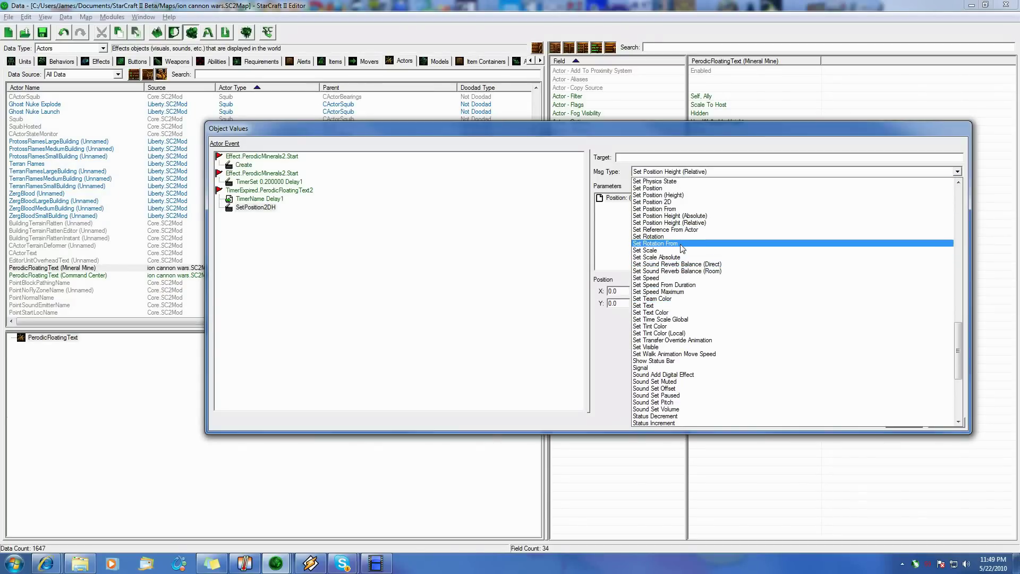
click(679, 215)
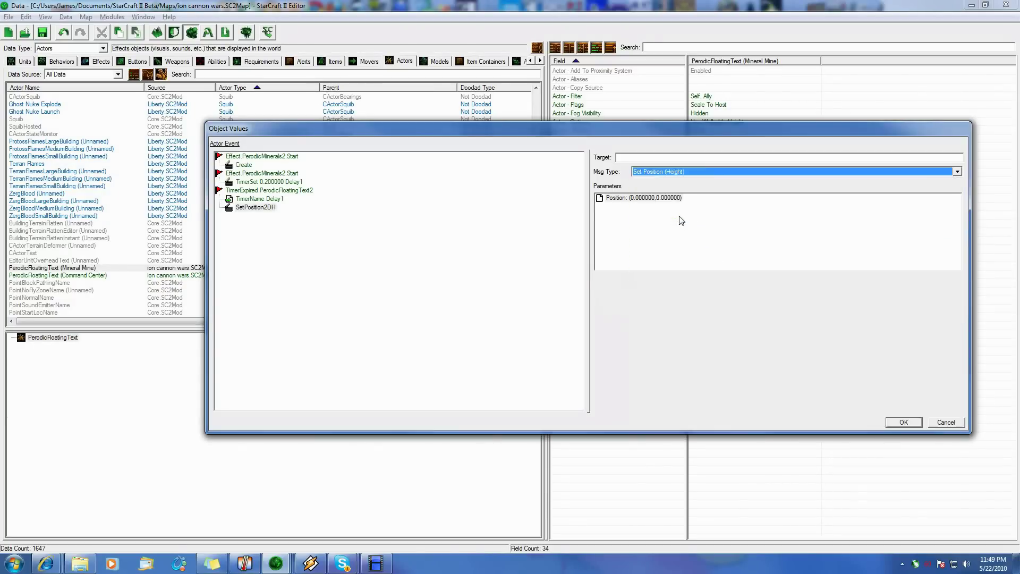
Try Set Destination Height (Relative), then settle on Set Height for the action.
click(675, 173)
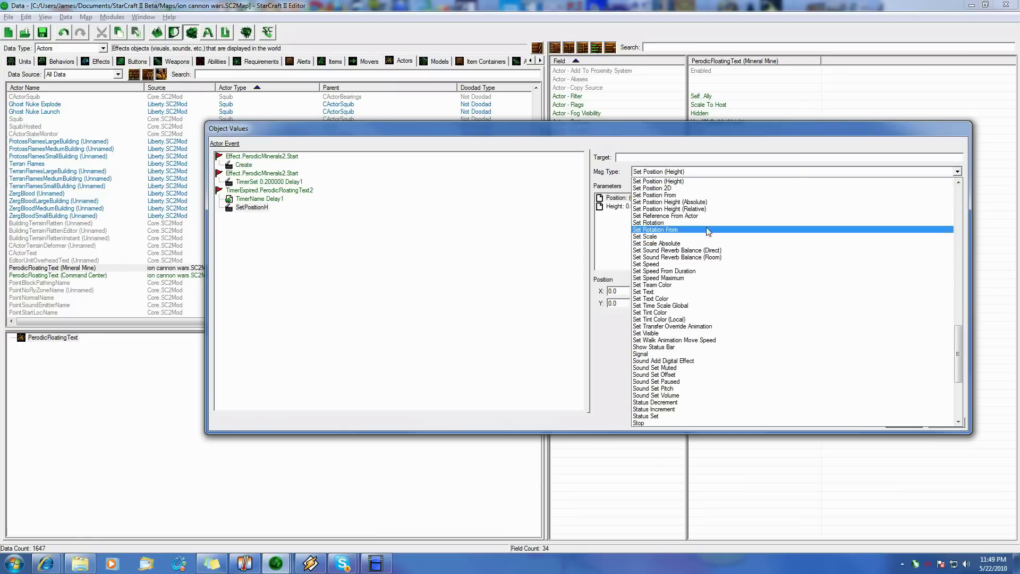
scroll(700, 274, up, 4)
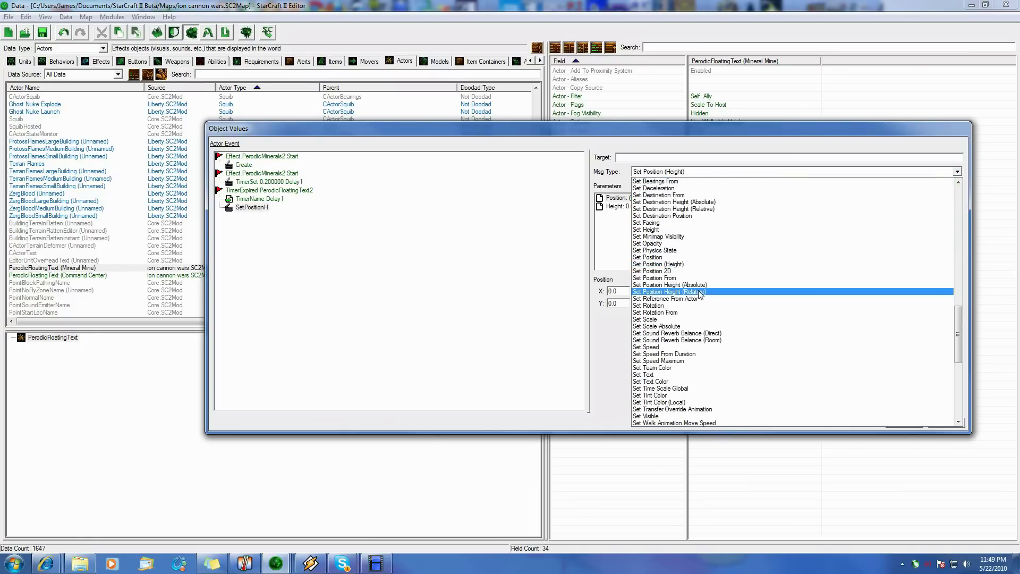
click(705, 209)
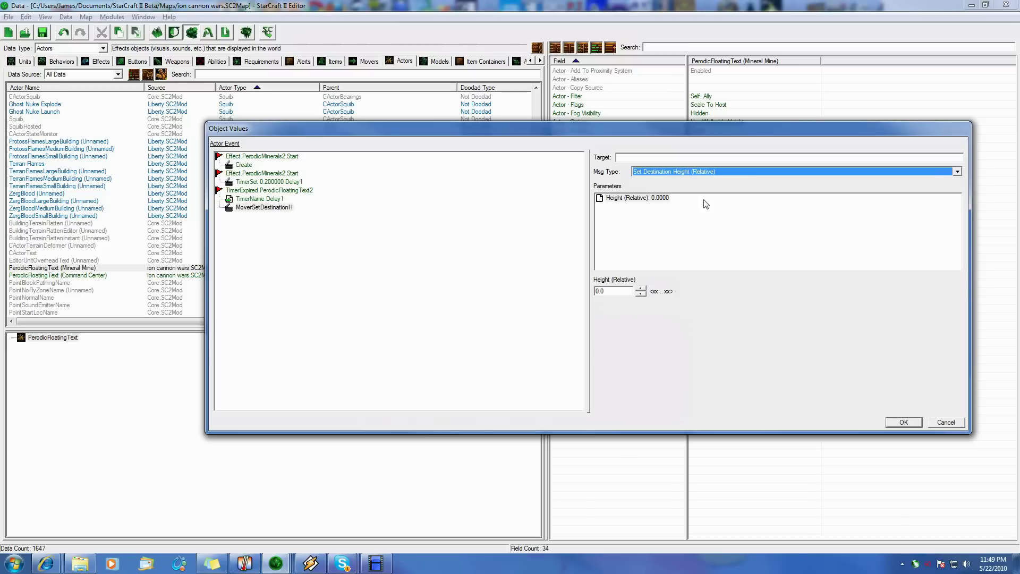
click(701, 172)
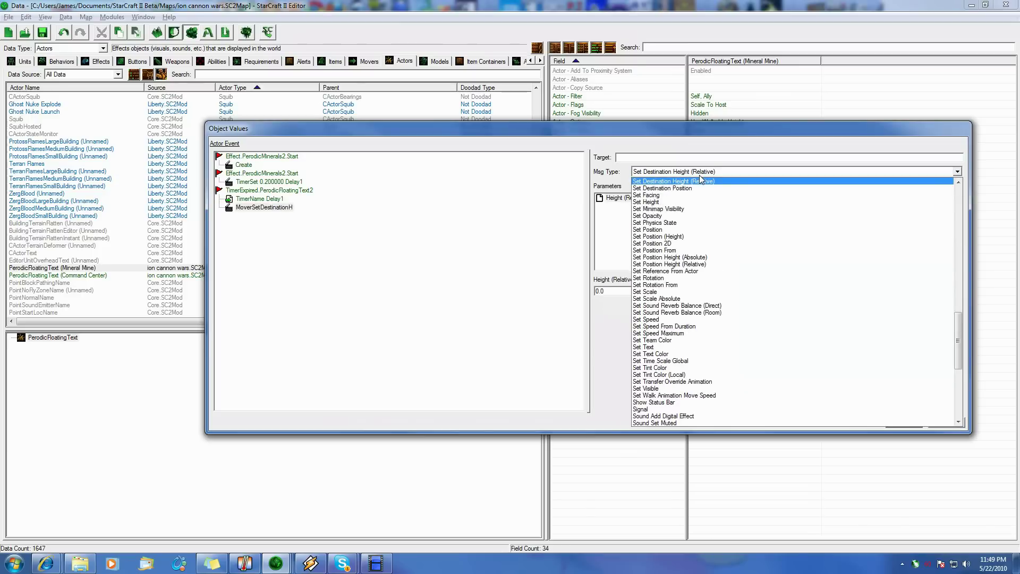
click(700, 176)
click(689, 170)
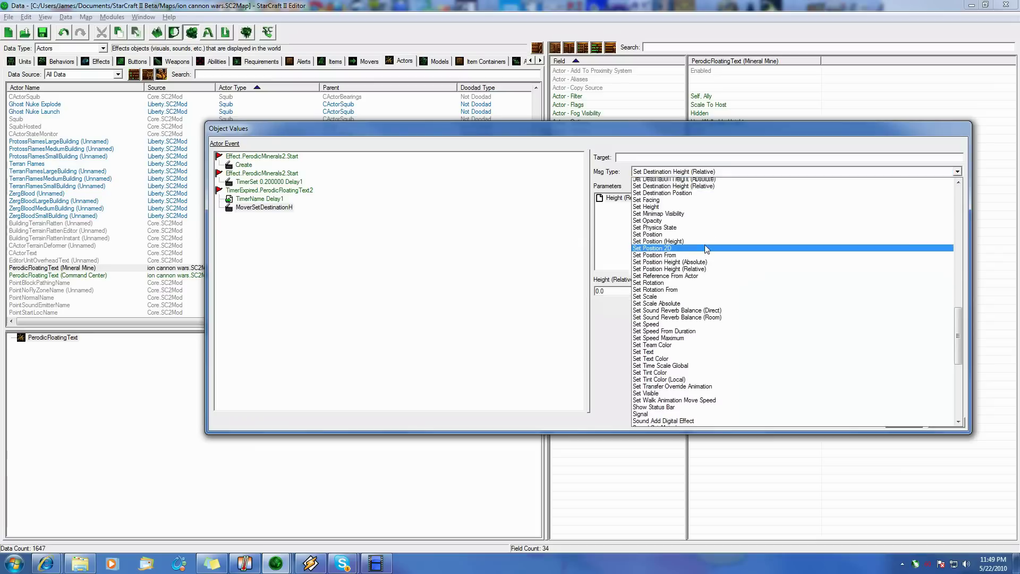
scroll(704, 250, up, 3)
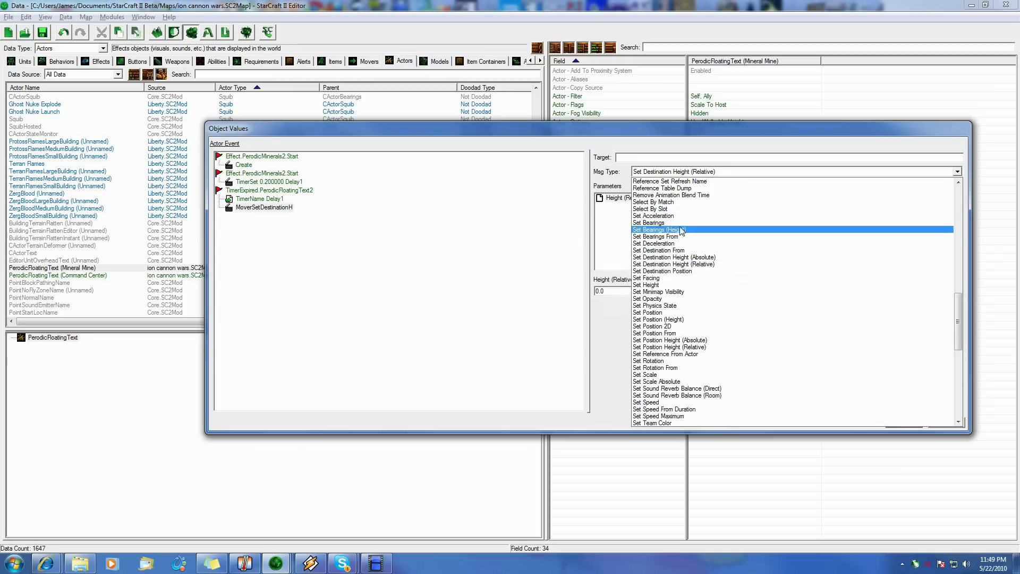
click(683, 286)
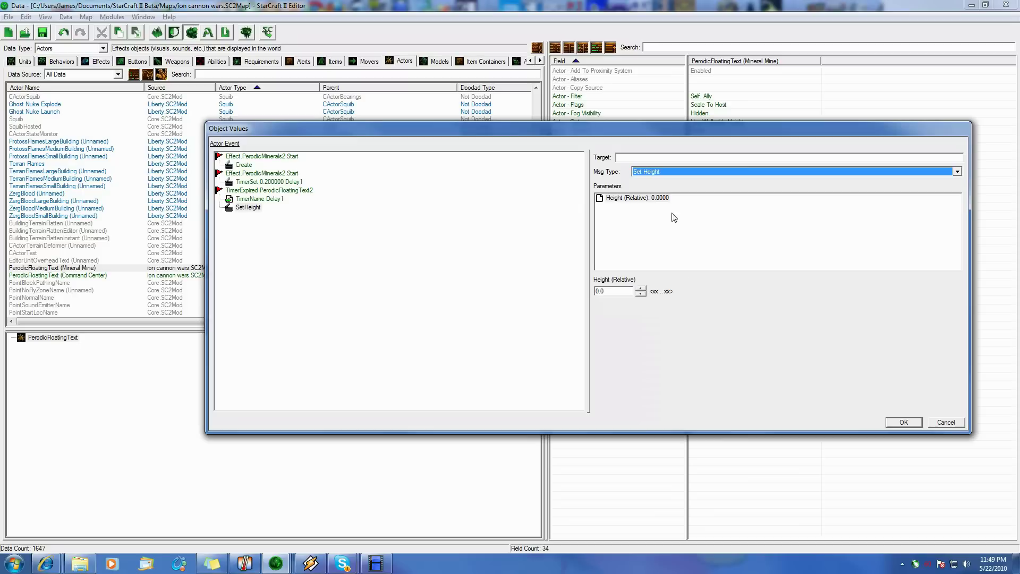